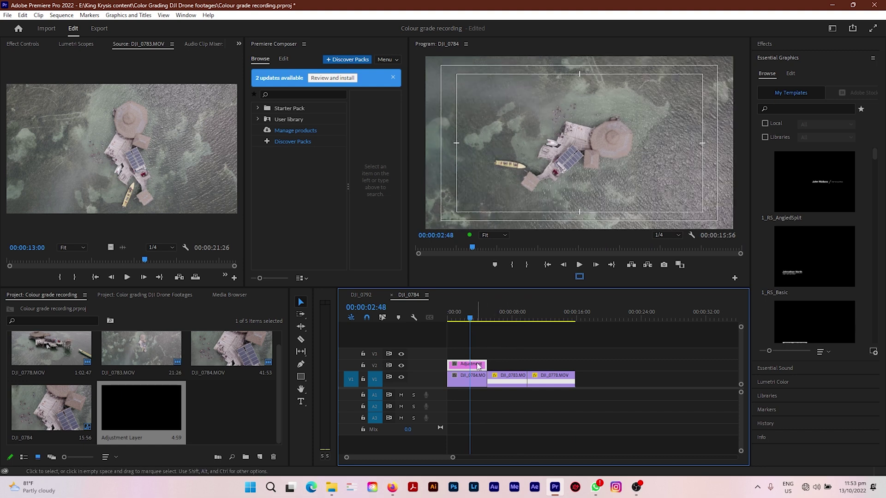
Step: Scrub through the first drone clip on the timeline and park the playhead at 00:00:02:58
left_click(469, 318)
mouse_move(470, 317)
left_mouse_down()
mouse_move(454, 318)
mouse_move(463, 318)
left_mouse_up()
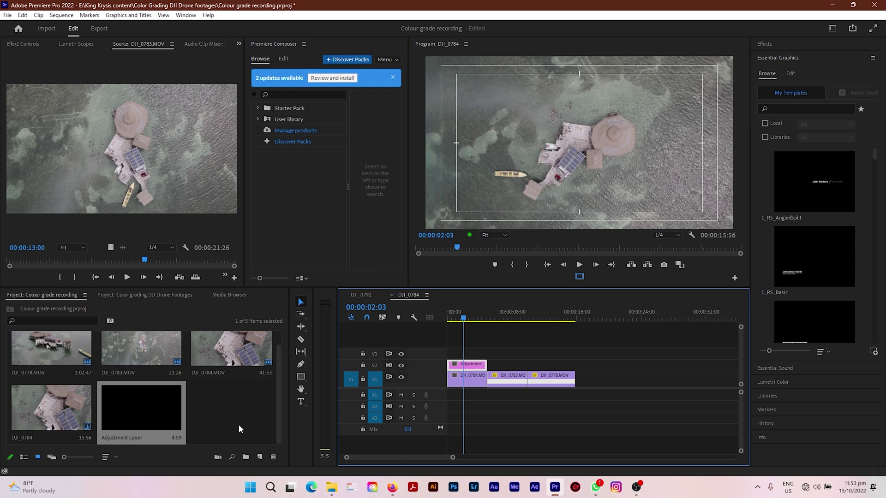
left_click(473, 380)
left_click(469, 319)
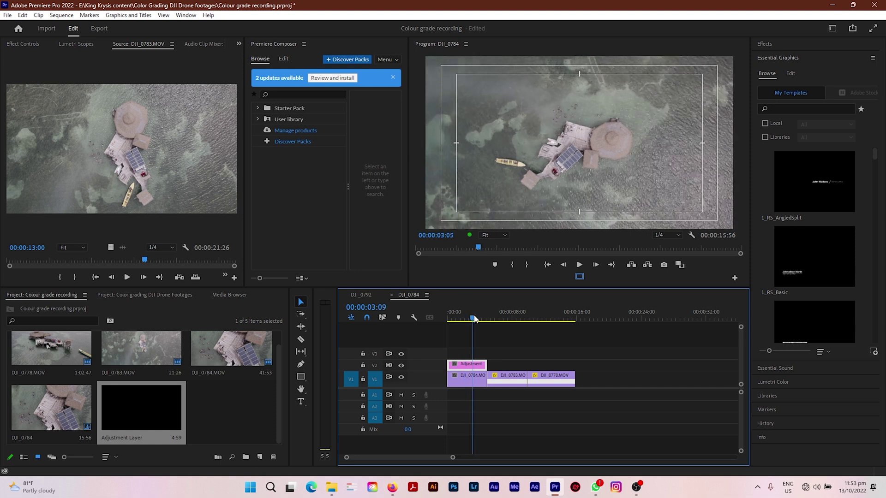
left_click_drag(469, 320, 471, 318)
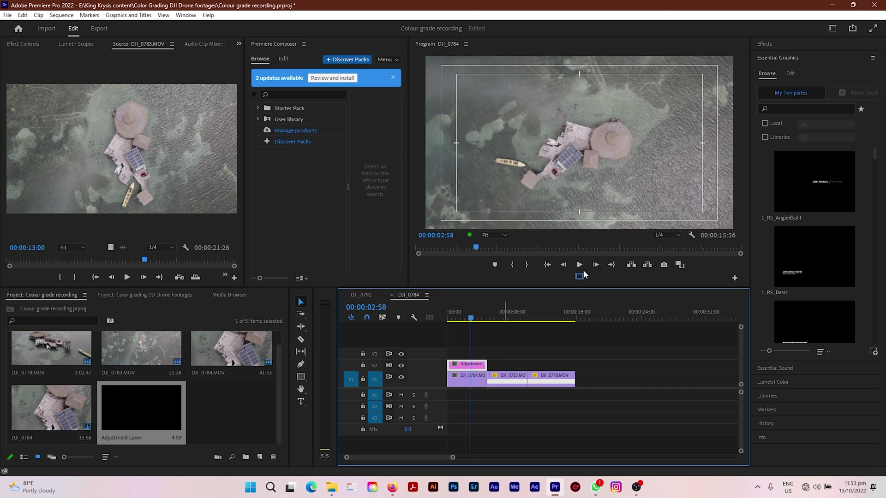
Step: Switch to the Color workspace and display the Lumetri Scopes
left_click(832, 29)
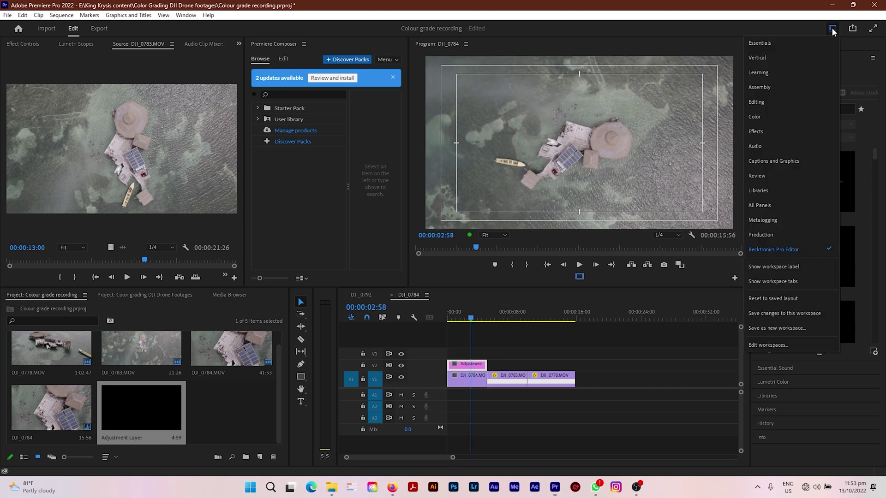
left_click(770, 121)
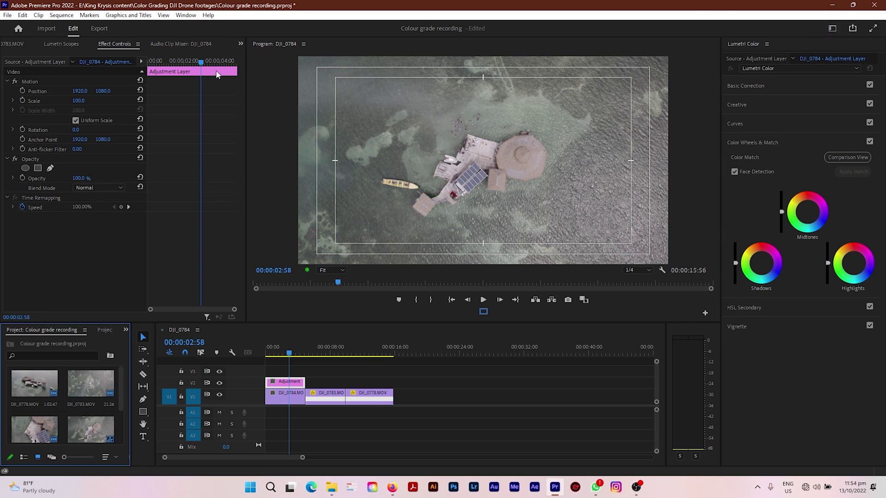
left_click(62, 44)
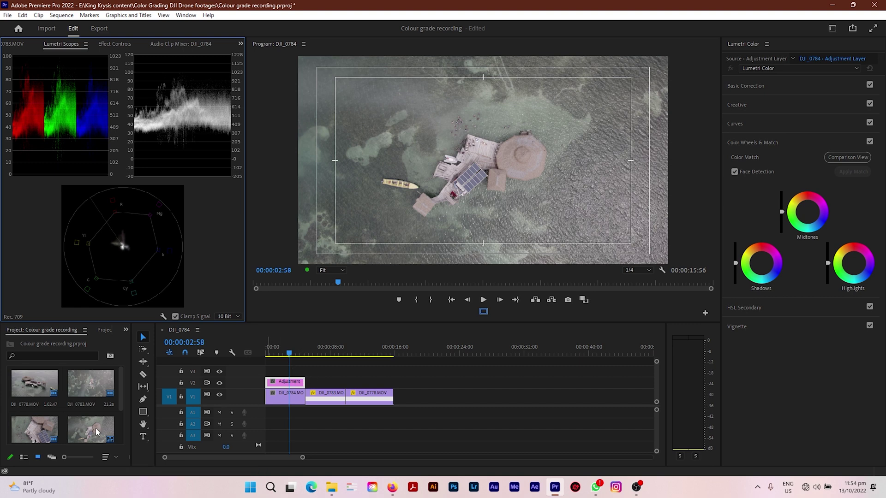
Step: Rename the adjustment layer above the first clip as "Conversion LUT"
right_click(296, 382)
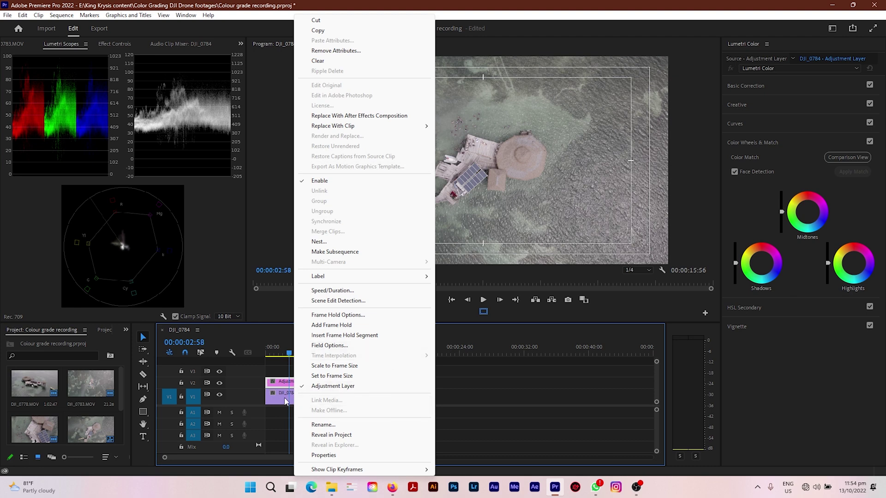
left_click(324, 424)
type("Conversion ")
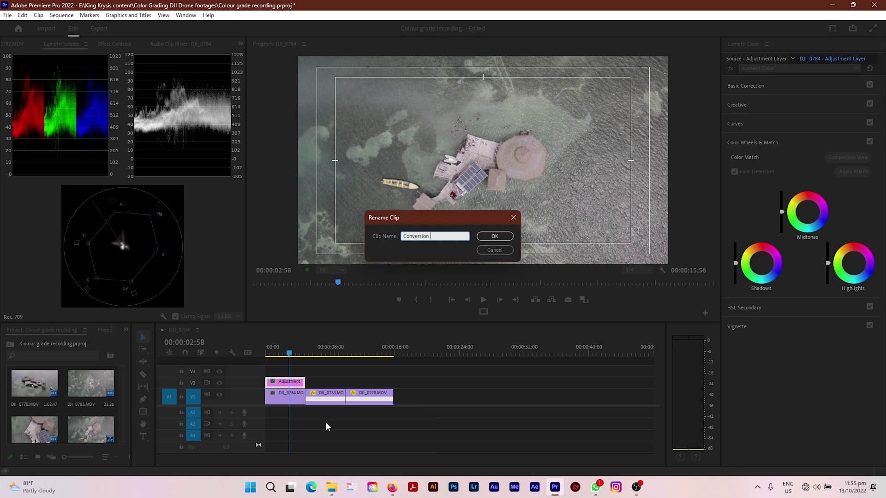
type("LUT")
key("Return")
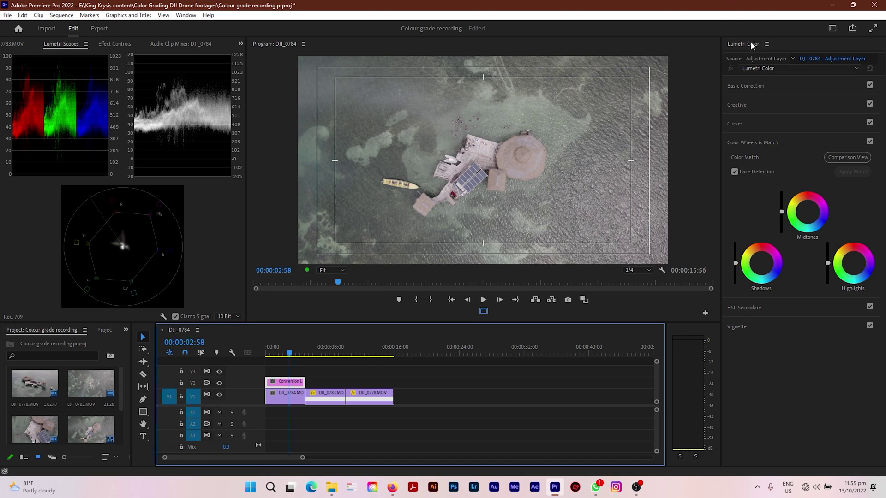
Step: Load DLog-M+to+Rec709.cube as the input LUT in the Conversion LUT layer's Basic Correction
left_click(765, 86)
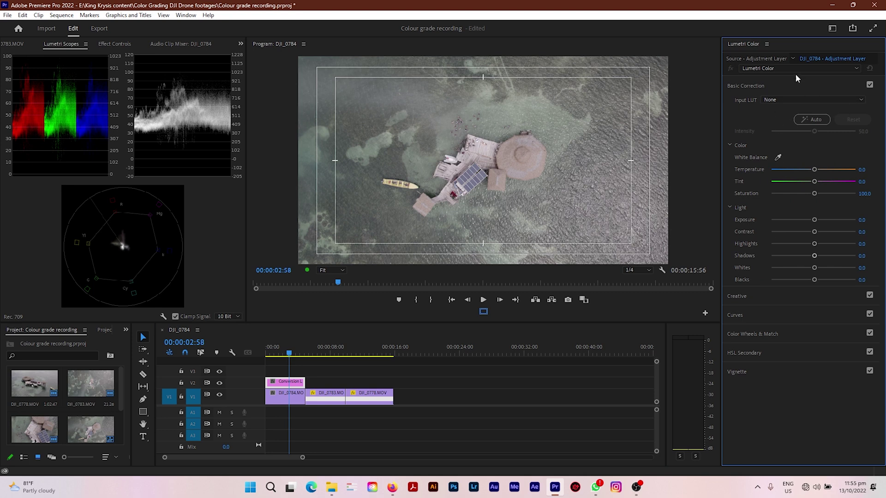
left_click(784, 102)
left_click(781, 129)
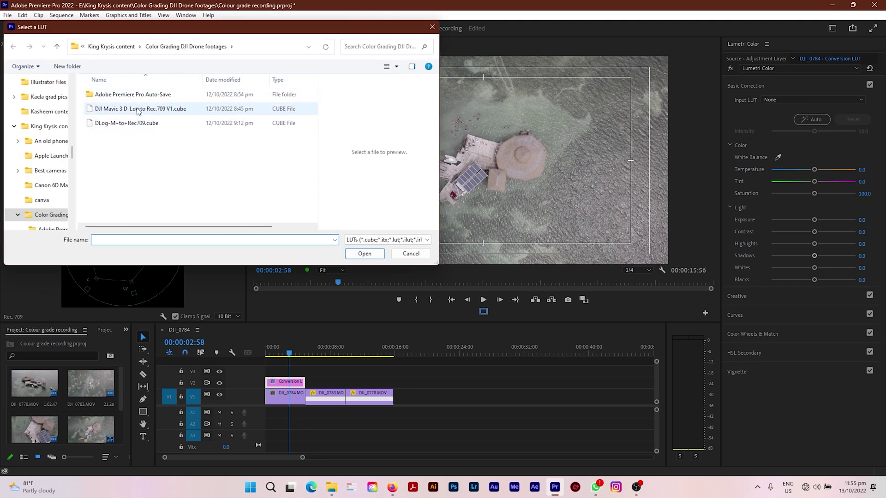
left_click(121, 126)
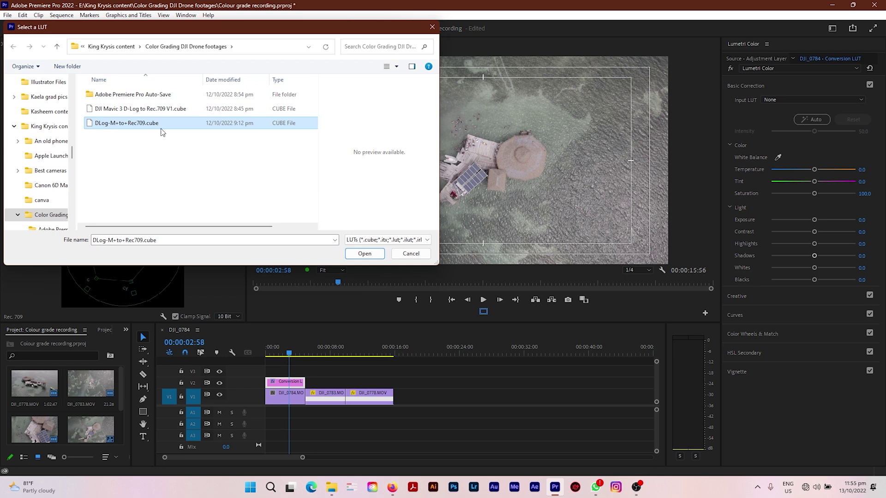
left_click(368, 254)
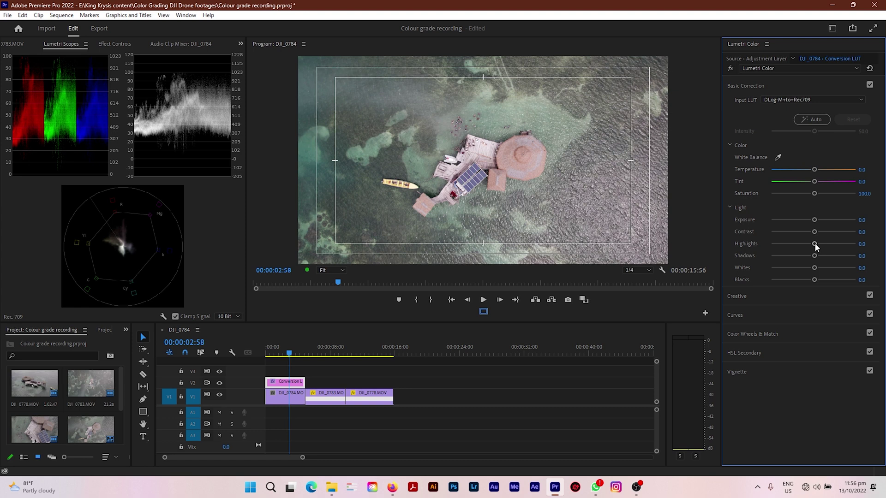
Step: Set the Conversion LUT layer's highlights to -17.4, shadows -21.7, whites -4.3, blacks -30.4 and contrast 25.0
left_click_drag(815, 247, 805, 245)
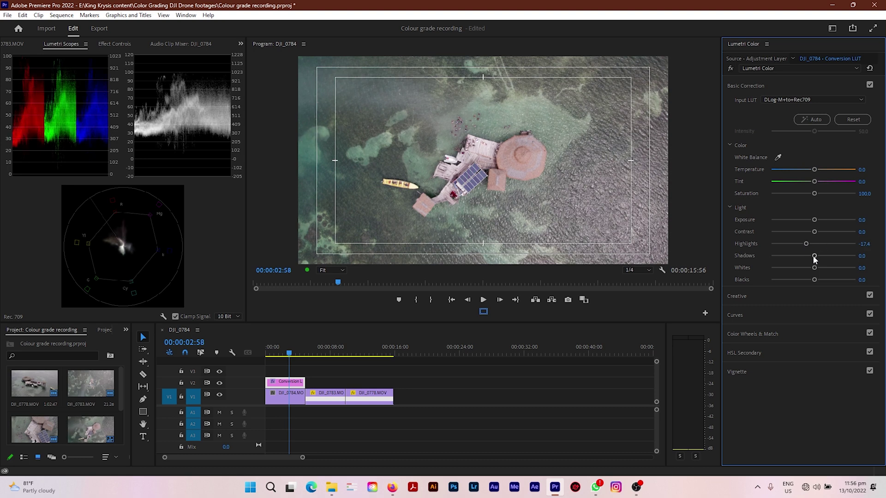
left_click_drag(814, 257, 803, 260)
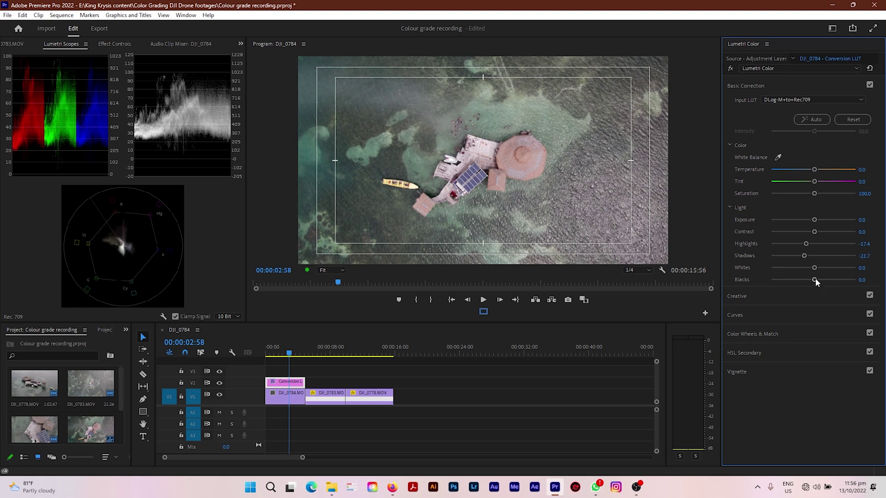
left_click_drag(814, 280, 809, 280)
left_click_drag(816, 271, 799, 286)
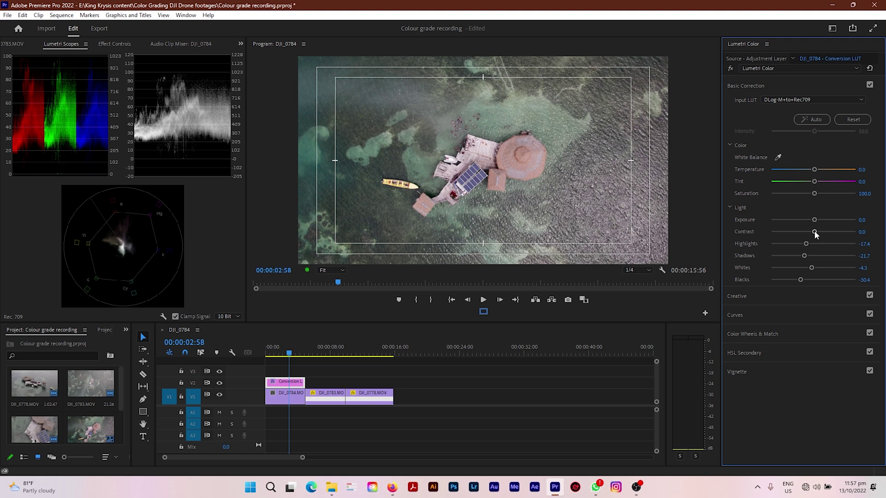
left_click_drag(815, 231, 823, 231)
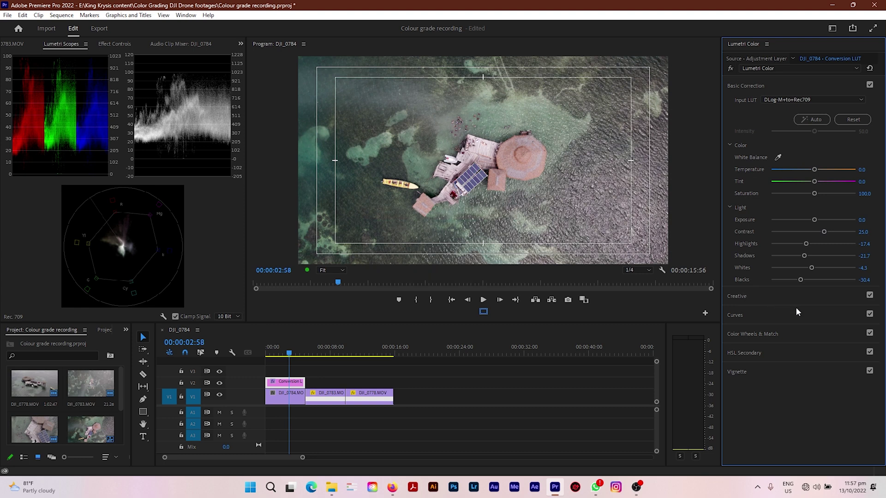
Step: Slightly lower the midtone, highlight and shadow levels in the Conversion LUT layer's Color Wheels & Match
left_click(785, 333)
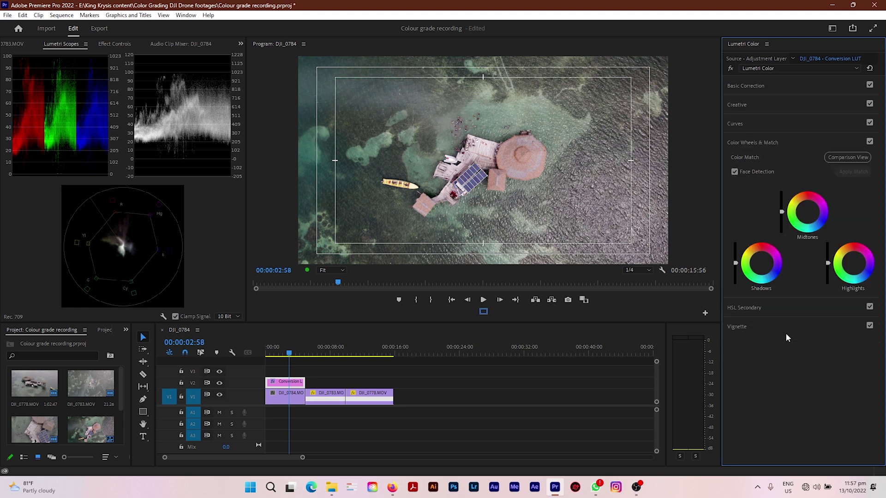
left_click(781, 213)
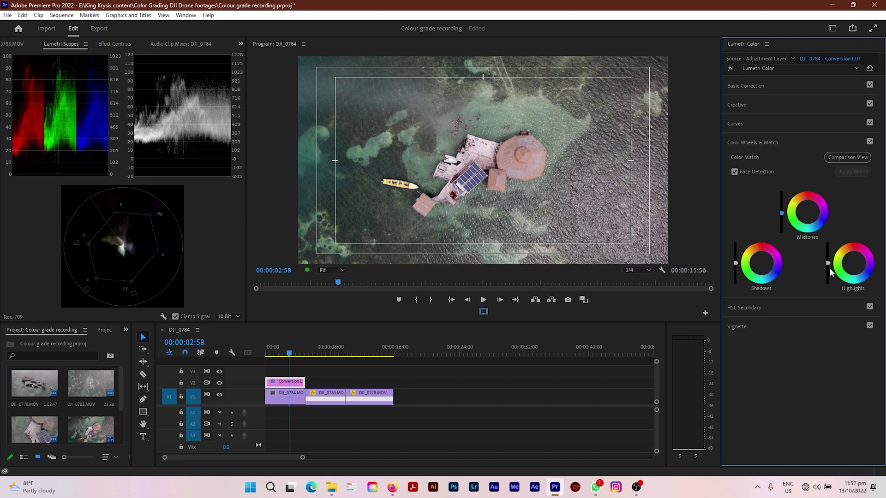
left_click(828, 263)
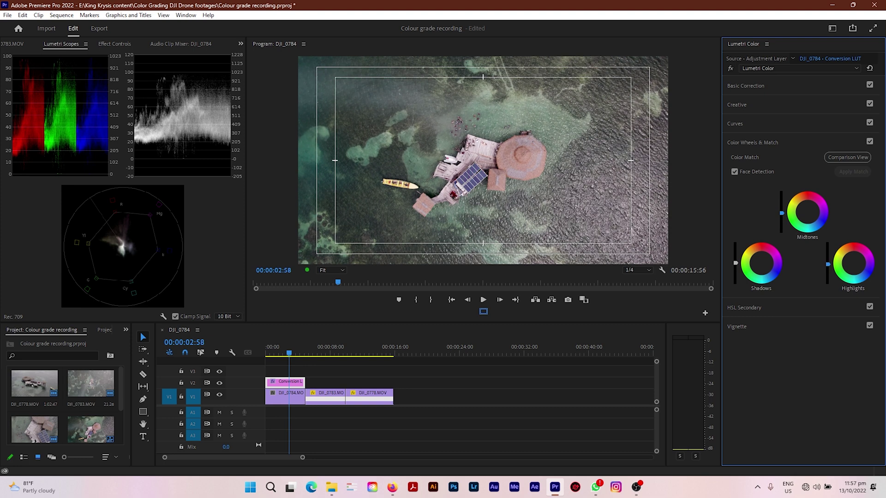
left_click(735, 265)
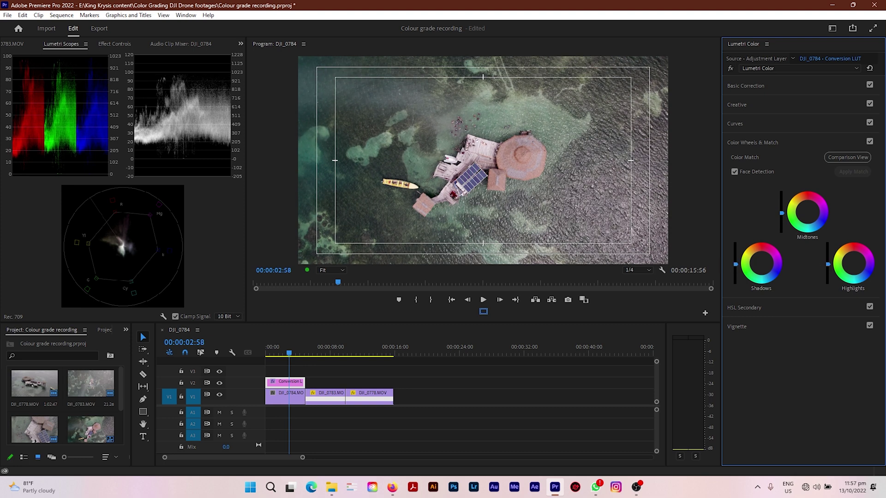
Step: Add a second adjustment layer on track V3, directly above the Conversion LUT layer
left_click(299, 382)
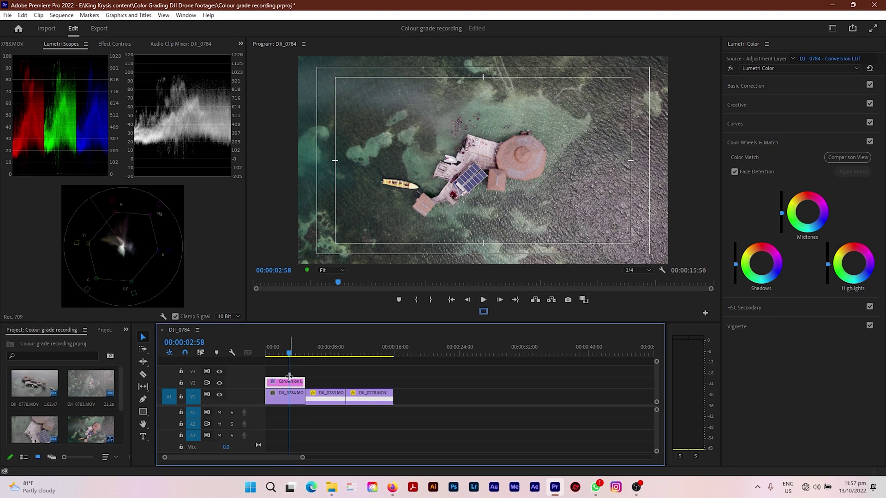
left_click(810, 91)
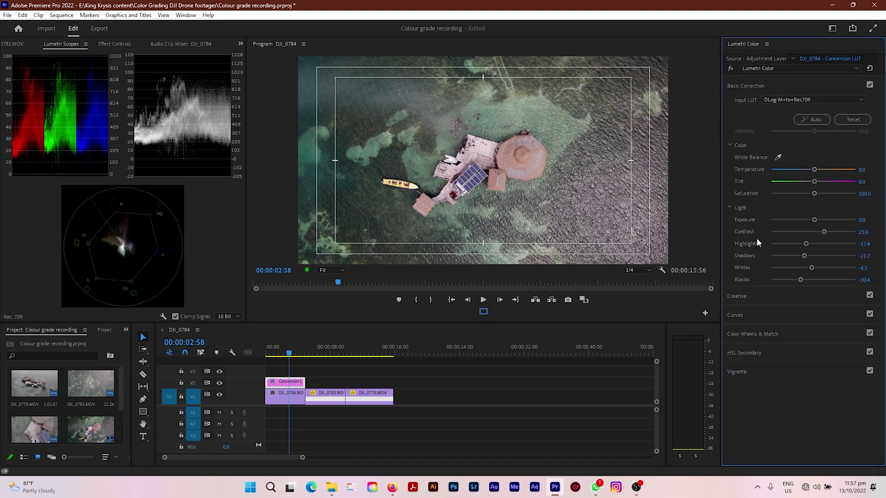
scroll(96, 414, "down", 2)
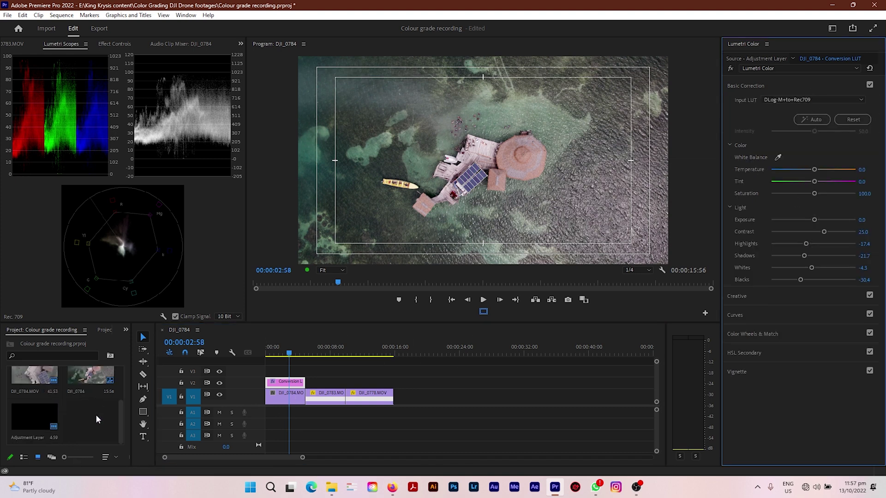
left_click_drag(57, 416, 263, 373)
left_click(296, 371)
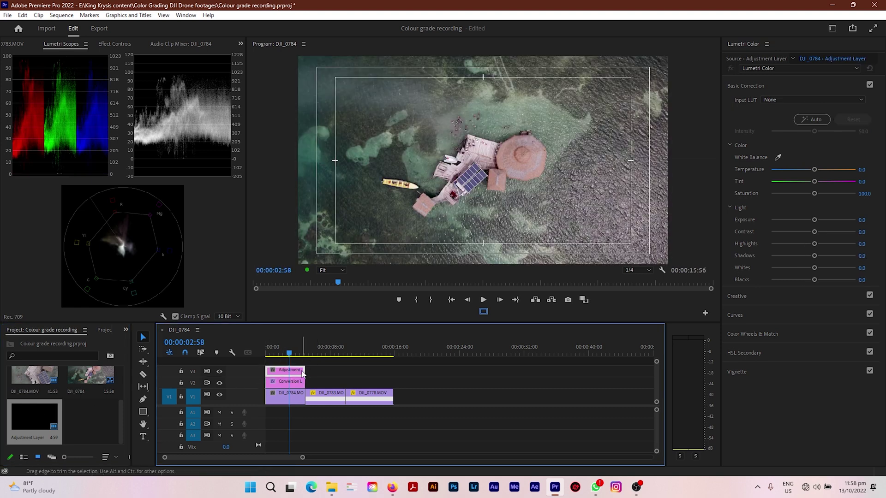
left_click(297, 385)
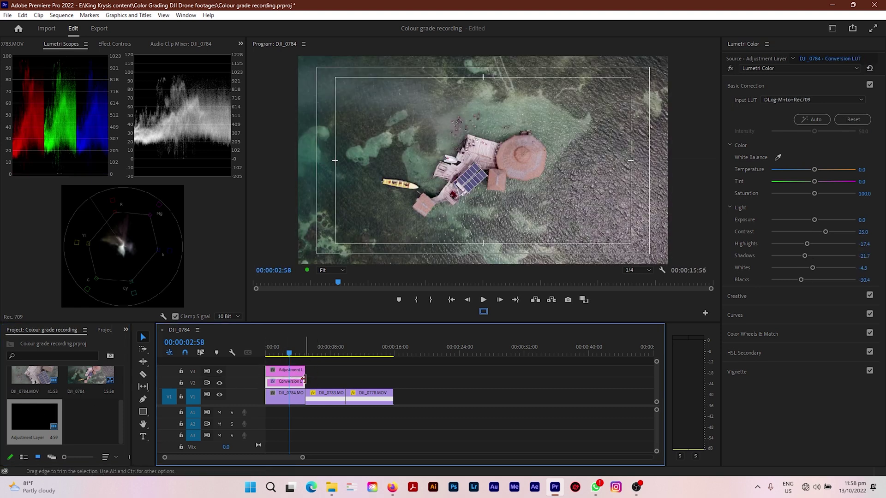
Step: Rename the adjustment layer on V3 as "Colour Correction"
left_click(296, 372)
right_click(296, 373)
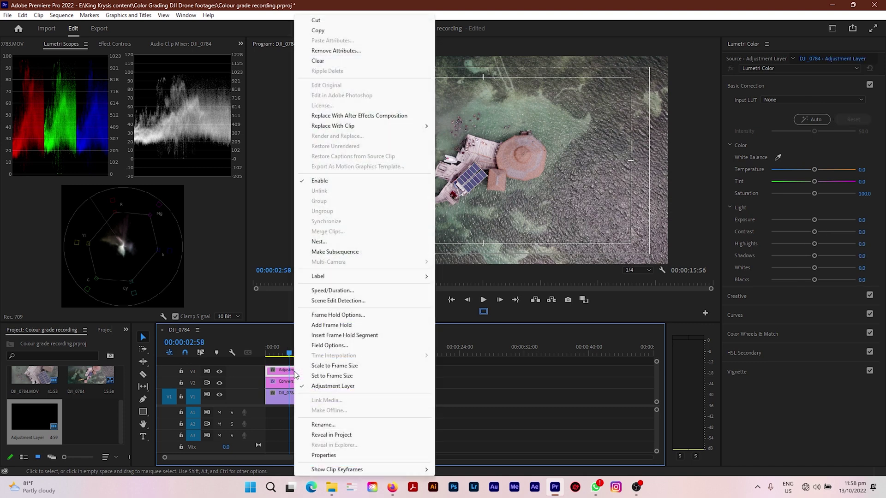
left_click(344, 422)
type("Colour Correction")
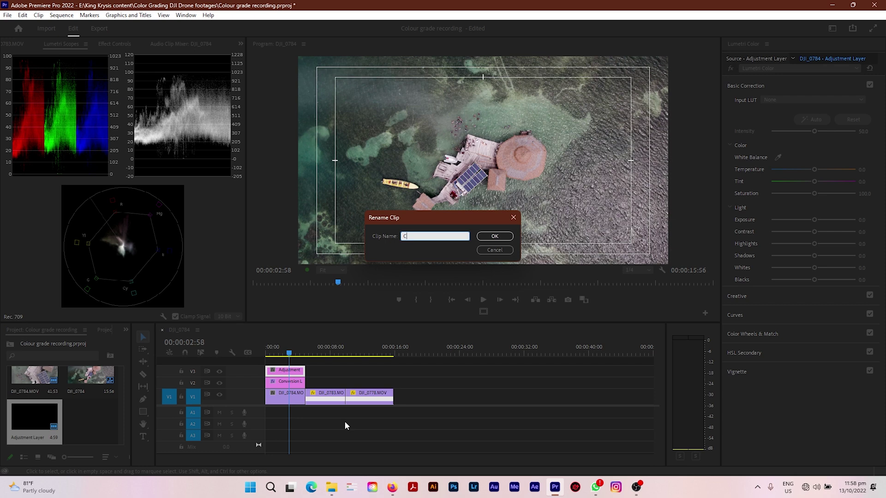
key("Return")
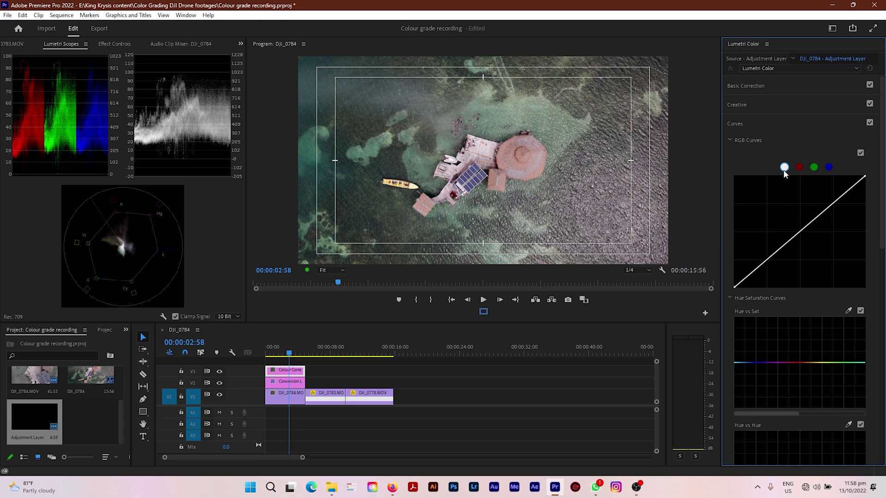
Step: Add a shadow point and a highlight point to the white RGB curve and pull the shadow point slightly down
left_click(768, 259)
left_click(833, 203)
left_click_drag(768, 260, 770, 262)
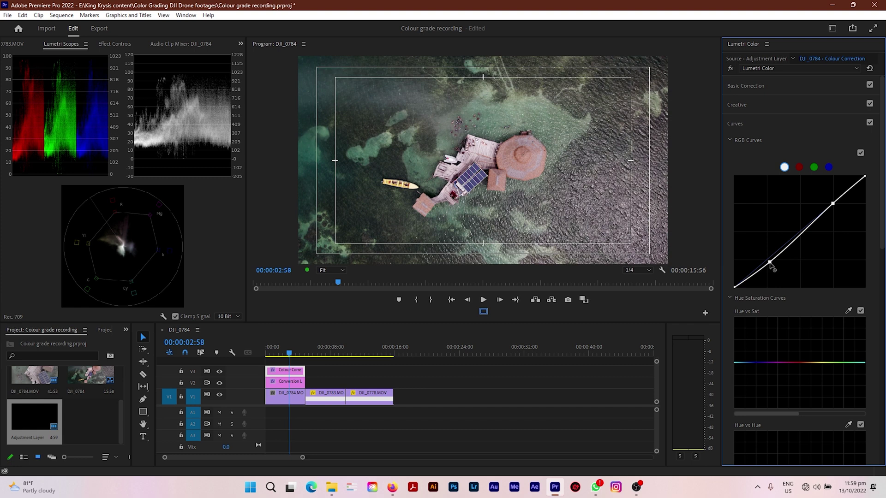
left_click_drag(770, 263, 768, 264)
left_click_drag(767, 263, 767, 264)
Step: Sample the green-cyan range on the Hue vs Sat curve and raise its saturation slightly
scroll(774, 310, "down", 4)
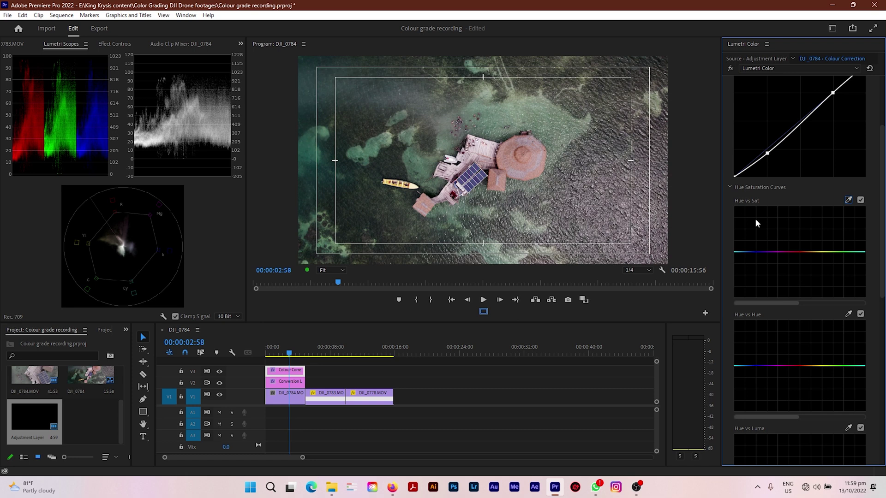
left_click(848, 200)
left_click(862, 252)
left_click_drag(861, 252, 861, 250)
left_click(740, 252)
left_click(737, 251)
left_click_drag(737, 253, 737, 250)
Step: Sample the greens on the Hue vs Hue curve and pull their middle point slightly down to shift the hue
left_click(847, 314)
scroll(847, 369, "down", 2)
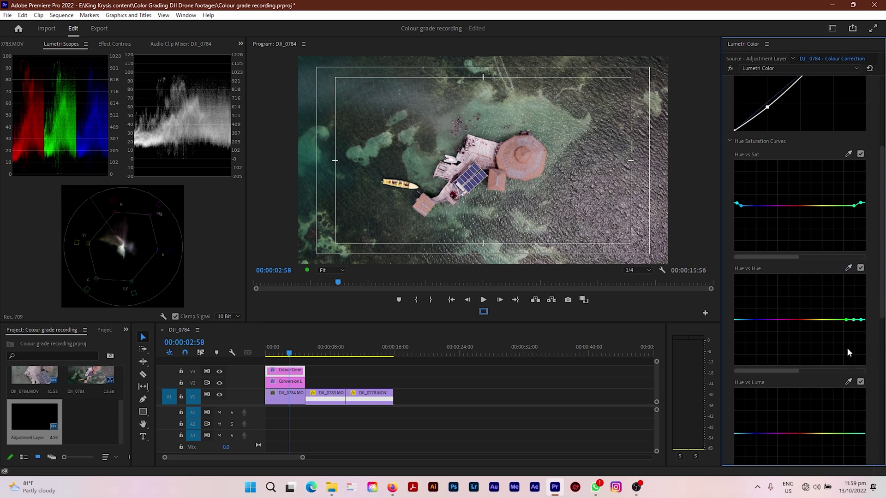
left_click(853, 320)
left_click_drag(853, 319, 853, 325)
Step: Make very slight adjustments to the Midtones, Shadows and Highlights in Color Wheels & Match
scroll(820, 391, "down", 5)
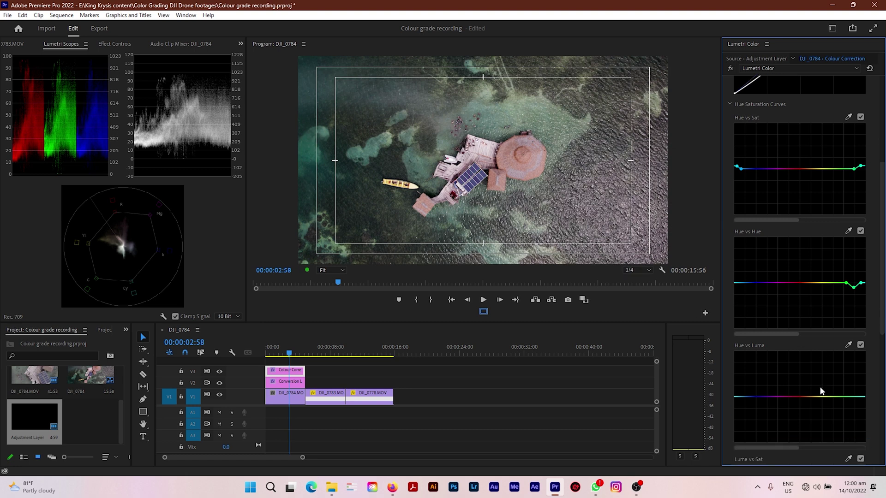
scroll(819, 388, "down", 5)
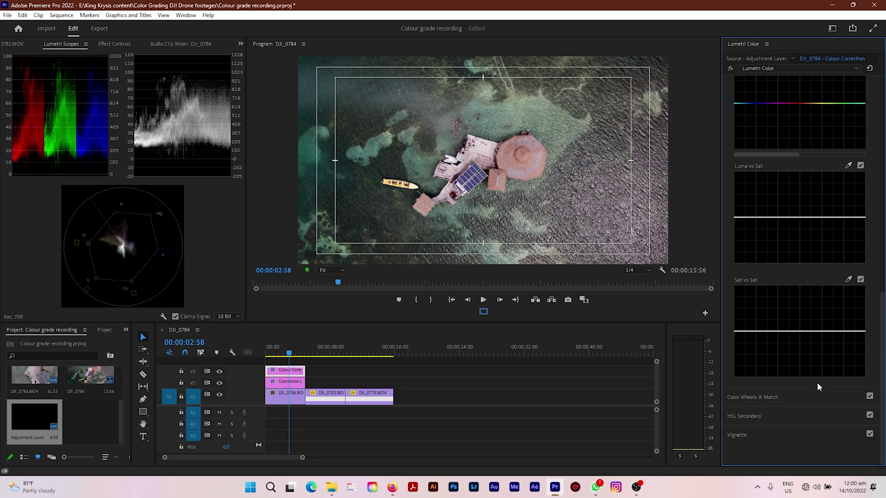
left_click(751, 397)
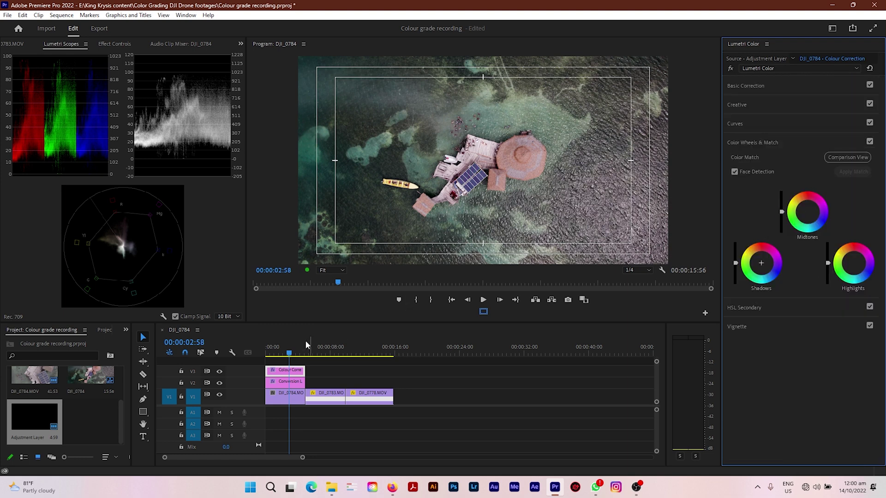
left_click(781, 212)
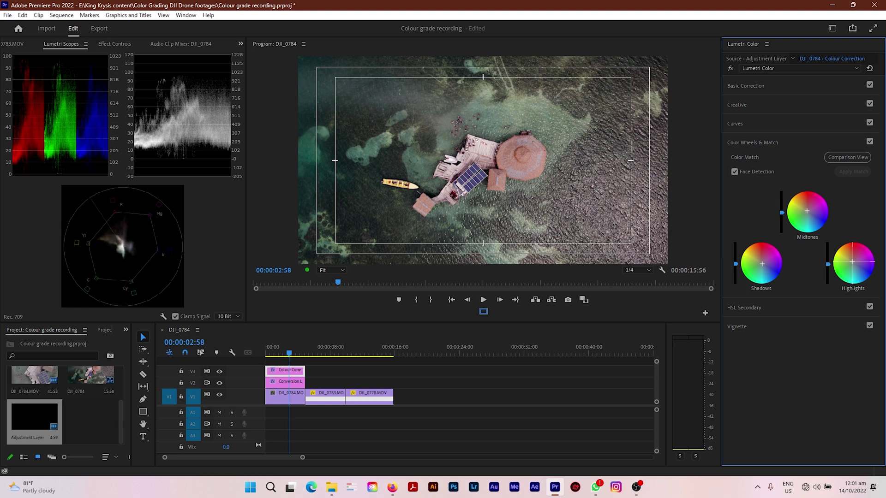
Step: Sample the orange hut roof on the Hue vs Hue curve and pull a red-orange point slightly down to shift its hue
left_click(759, 103)
left_click(782, 107)
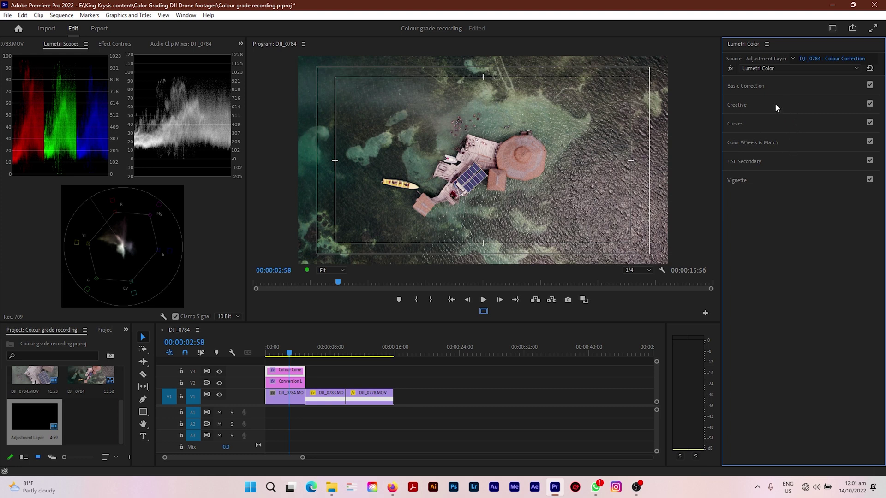
left_click(773, 123)
scroll(812, 291, "down", 5)
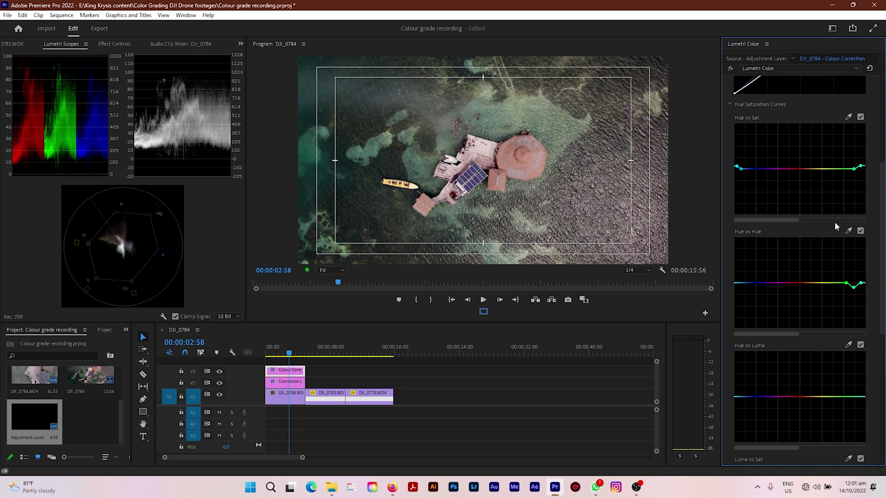
scroll(832, 267, "down", 1)
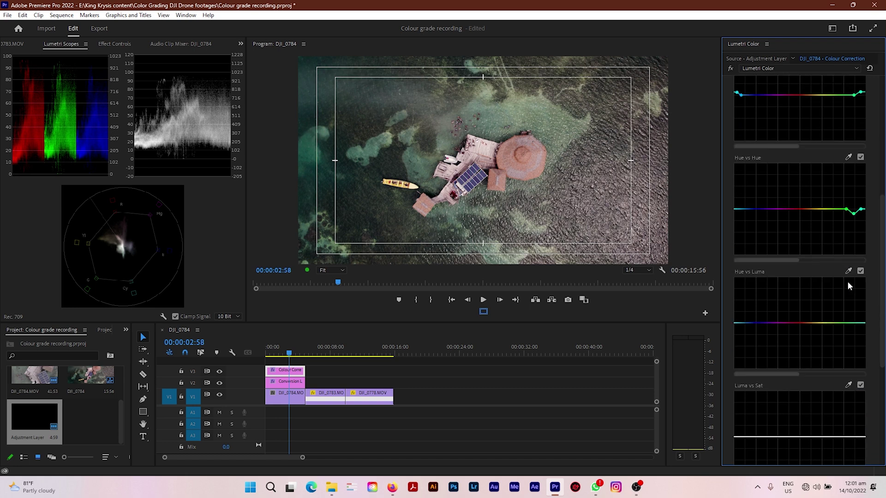
scroll(820, 206, "up", 1)
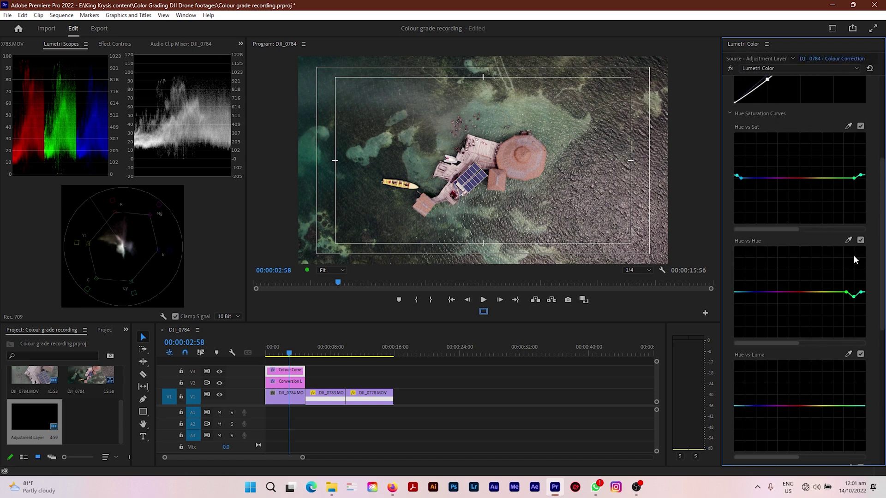
left_click(847, 241)
left_click(507, 153)
left_click(816, 292)
left_click(802, 292)
left_click_drag(802, 293, 803, 296)
Step: Sample the hut roof's orange on the Hue vs Sat curve and raise its points slightly to boost saturation
scroll(849, 219, "up", 2)
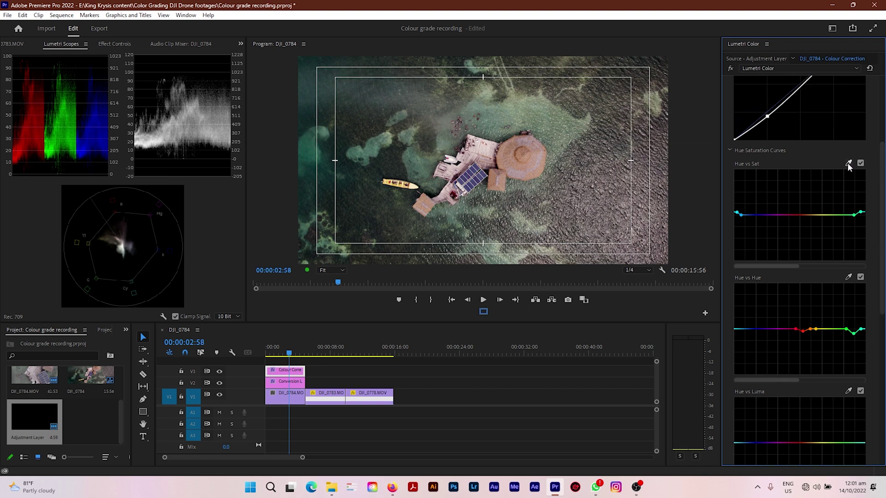
left_click(847, 162)
left_click_drag(805, 216, 805, 210)
left_click(818, 215)
left_click_drag(813, 215, 813, 211)
Step: Play the sequence from the start to review the corrected first clip
left_click_drag(290, 356, 261, 355)
key("space")
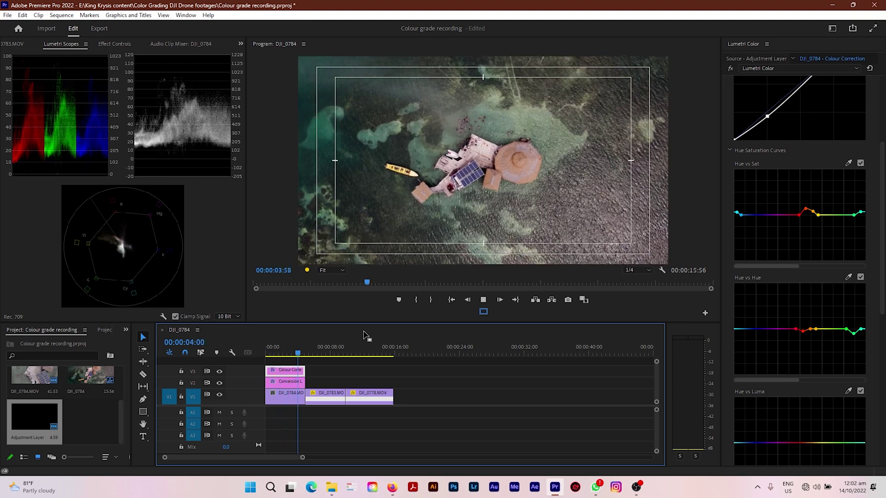
key("space")
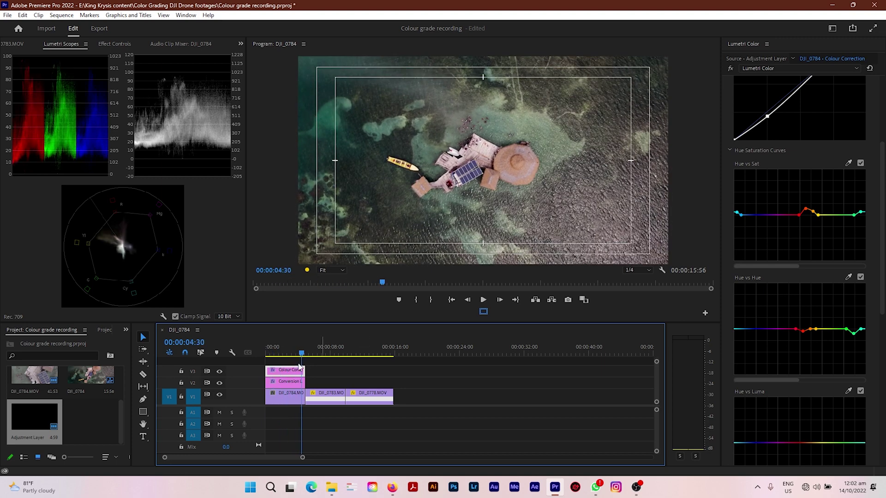
Step: Toggle the output of tracks V2 and V3 off and back on to compare the ungraded, converted and corrected footage
left_click(219, 383)
left_click(220, 371)
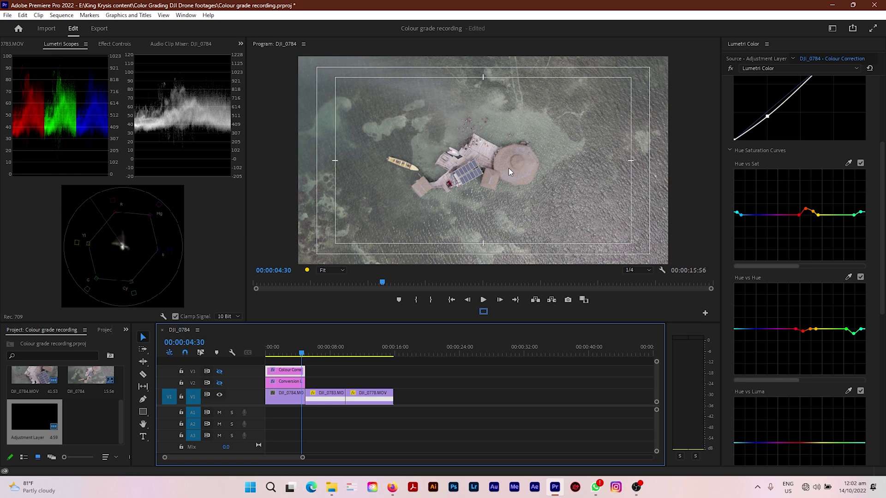
left_click(220, 371)
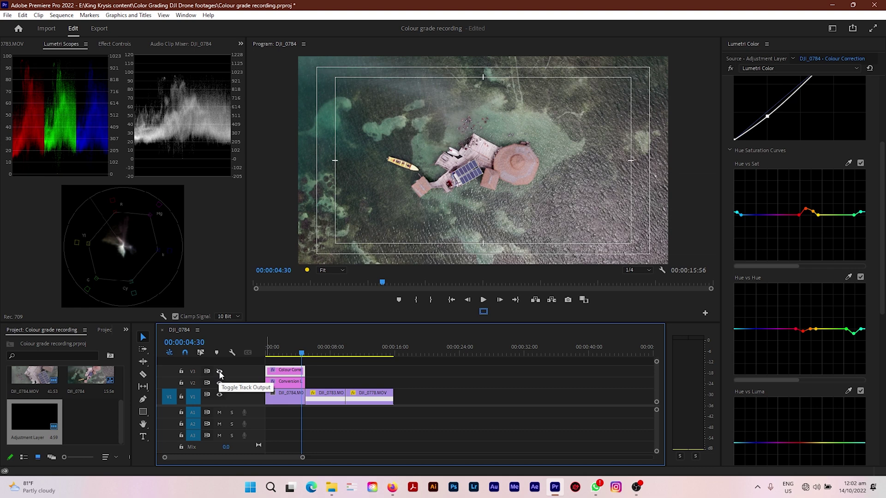
left_click(219, 372)
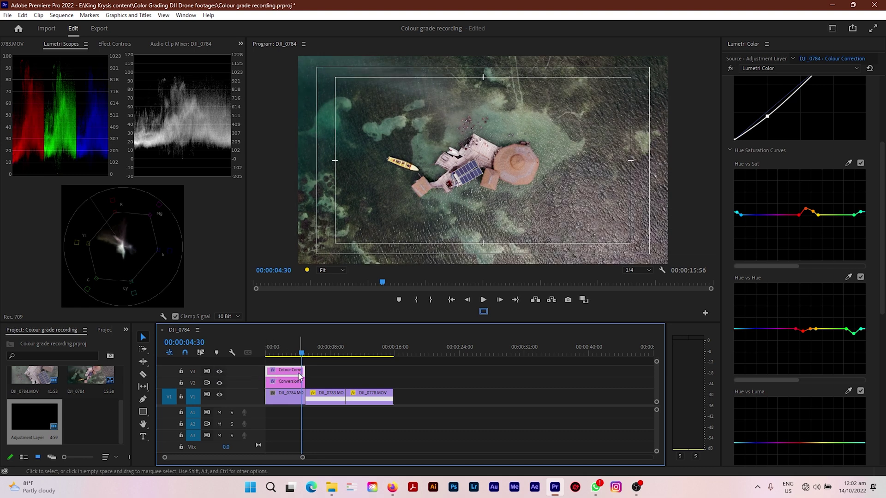
left_click_drag(300, 359, 283, 359)
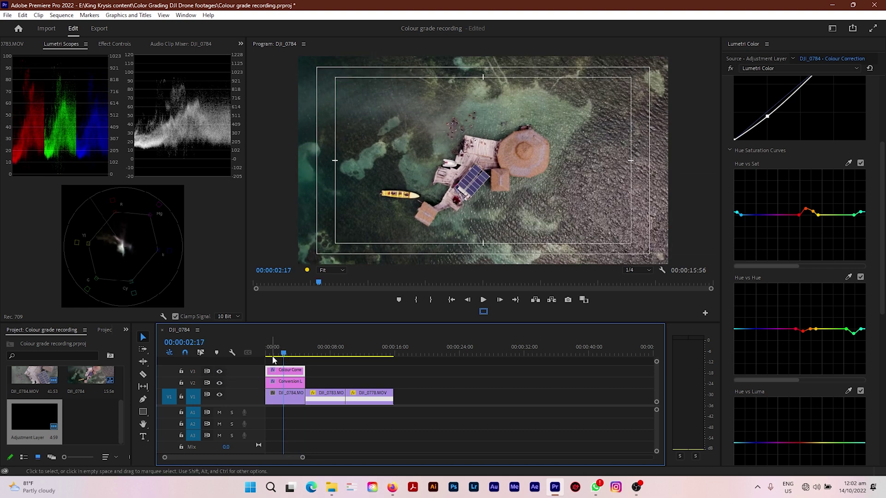
Step: Place a new adjustment layer on V4 above the first clip and set its Basic Correction temperature to 9
left_click_drag(24, 429, 291, 360)
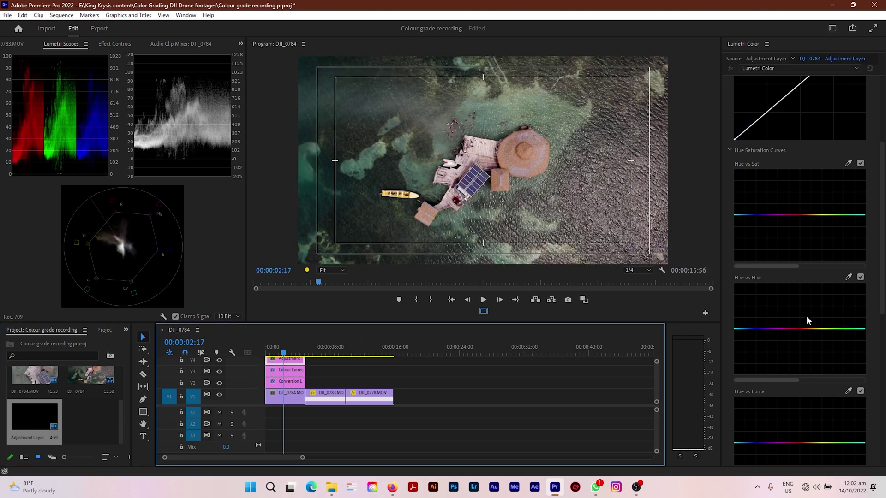
scroll(811, 285, "up", 2)
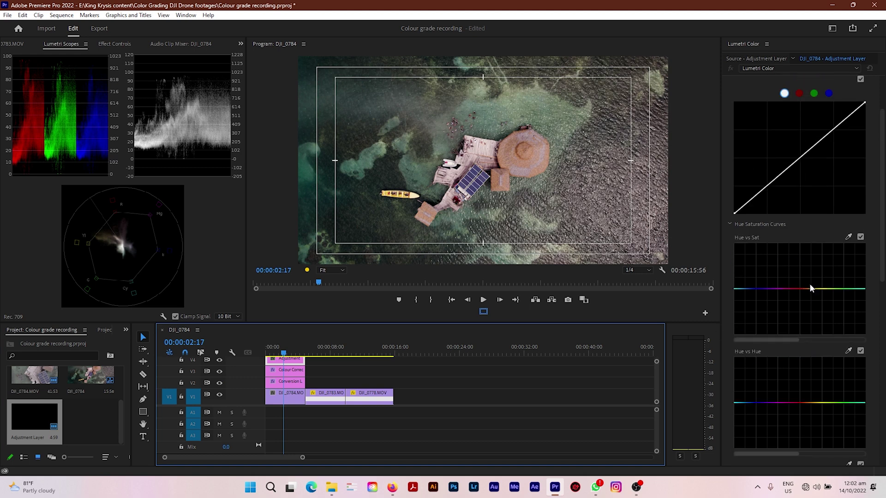
scroll(810, 284, "up", 3)
left_click(782, 86)
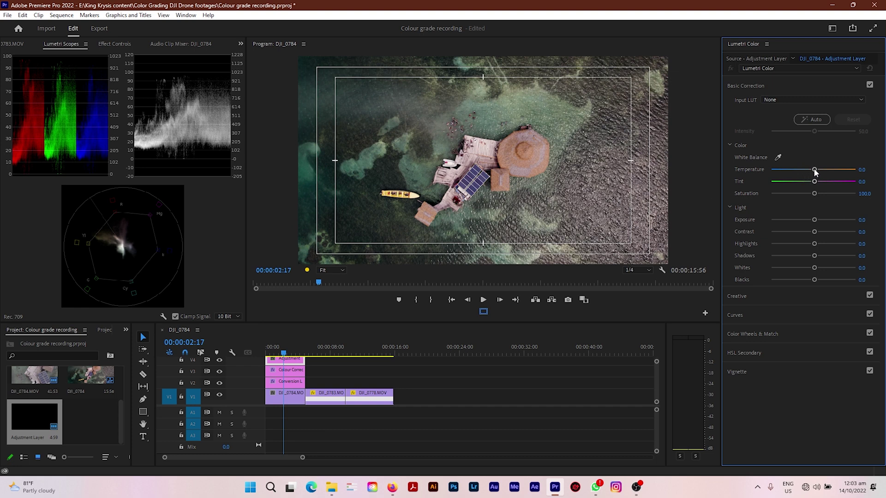
left_click_drag(814, 170, 817, 170)
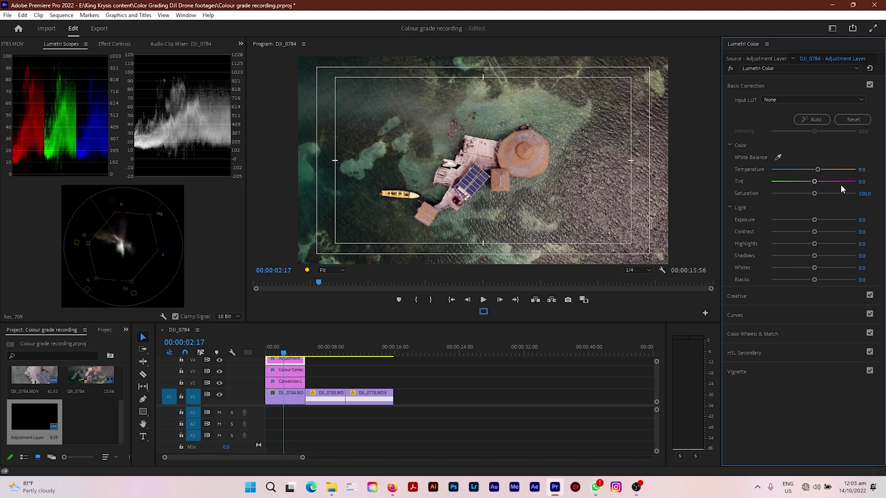
left_click(864, 170)
type("9")
key("Return")
Step: Apply the Fuji ETERNA 250D Fuji 3510 (by Adobe) creative look to the V4 adjustment layer at an intensity of 50
left_click(774, 87)
left_click(774, 105)
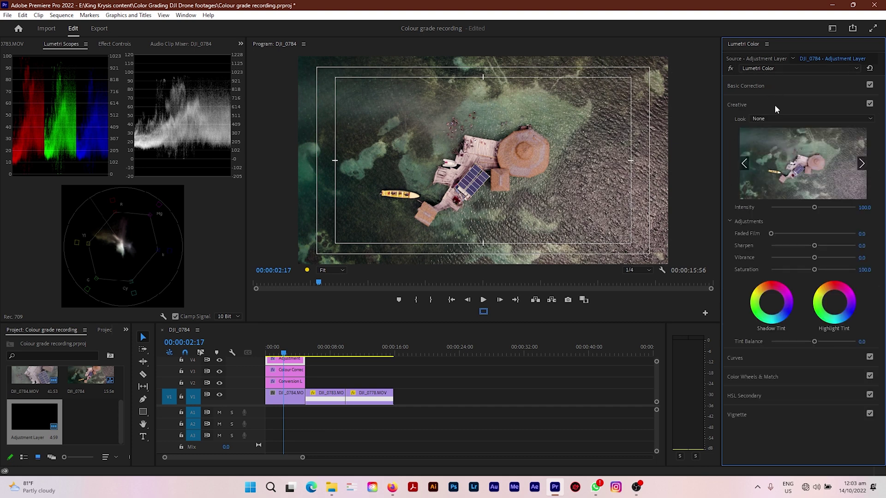
left_click(861, 164)
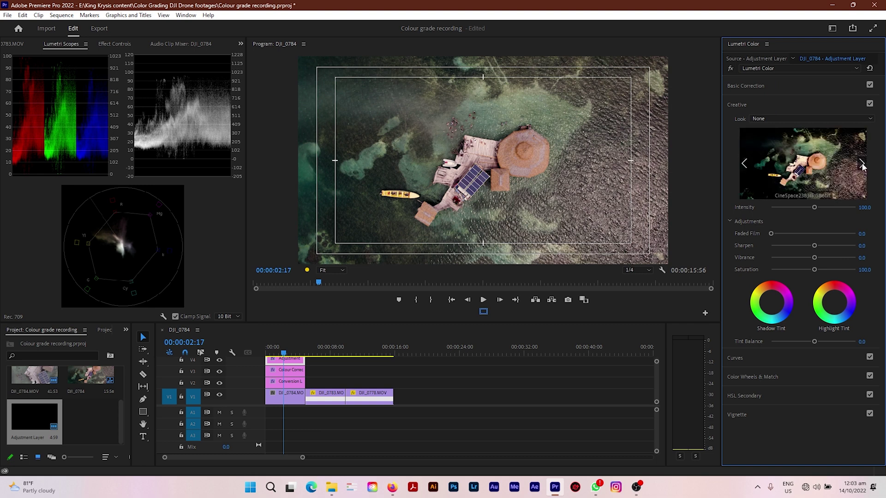
left_click(861, 165)
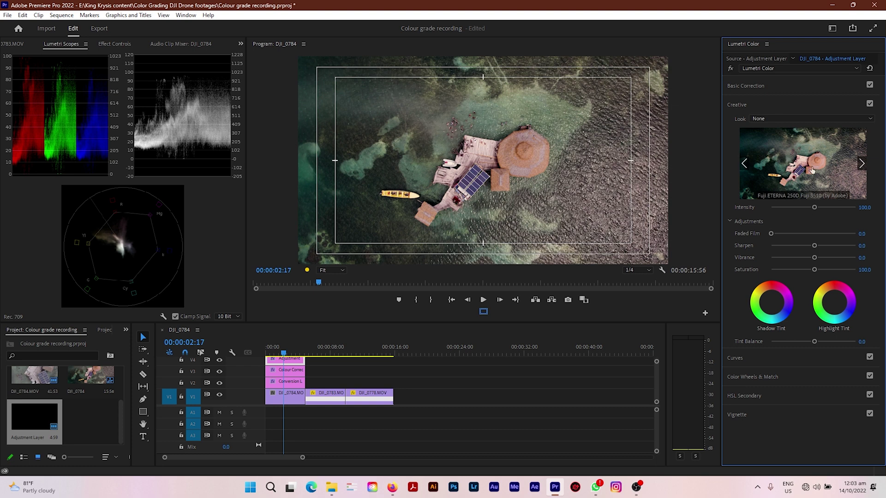
left_click_drag(813, 207, 791, 208)
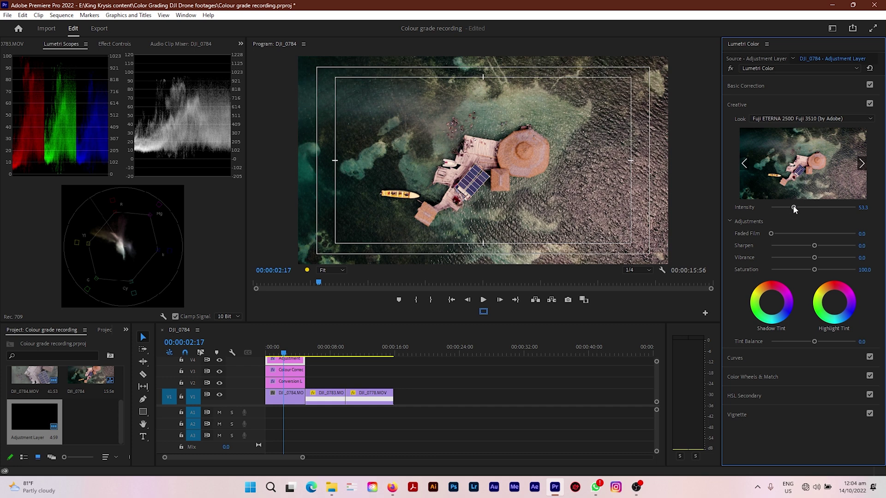
left_click(862, 207)
type("50")
key("Return")
left_click(278, 353)
mouse_move(280, 353)
left_mouse_down()
mouse_move(269, 353)
mouse_move(294, 350)
mouse_move(271, 353)
mouse_move(283, 349)
left_mouse_up()
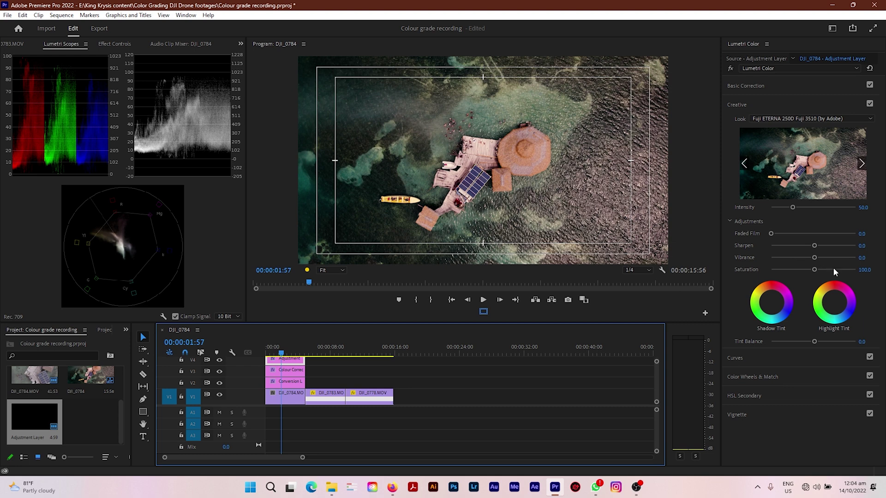
Step: Set the creative adjustments on the V4 layer to Sharpen 10, Vibrance 10 and Saturation 110
left_click_drag(815, 246, 817, 246)
left_click(861, 245)
type("10")
key("Tab")
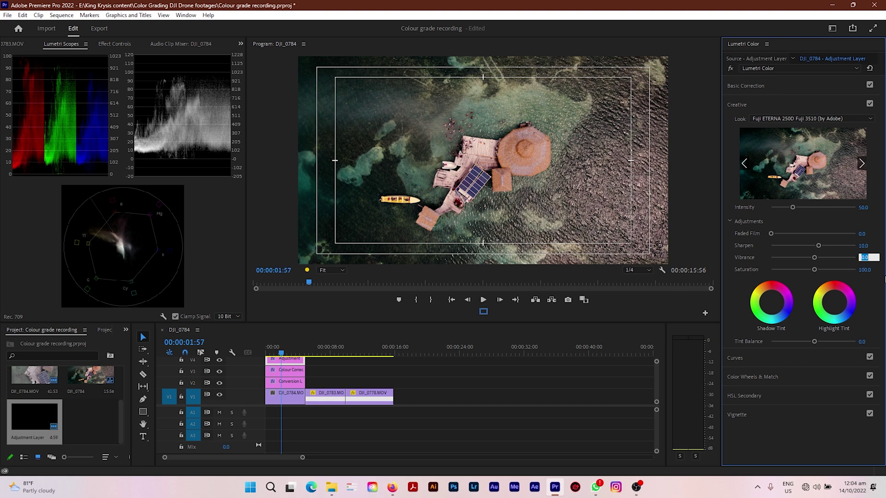
key("Return")
left_click(864, 269)
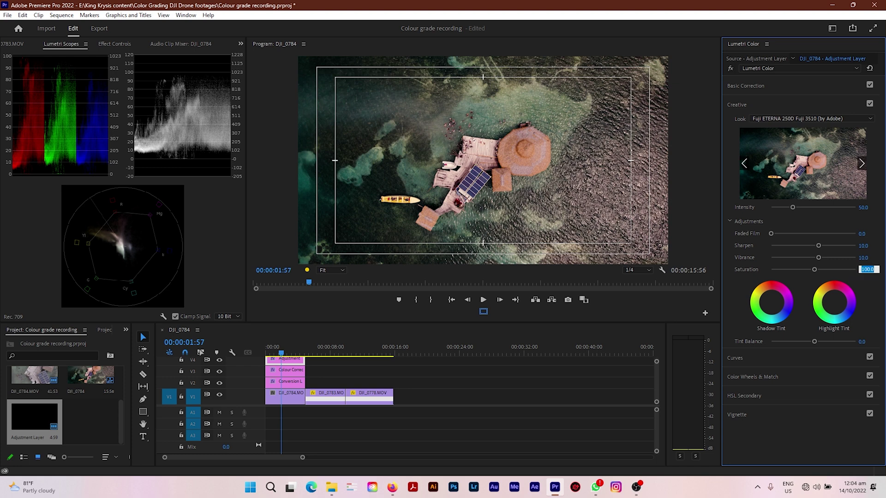
type("1")
key("Return")
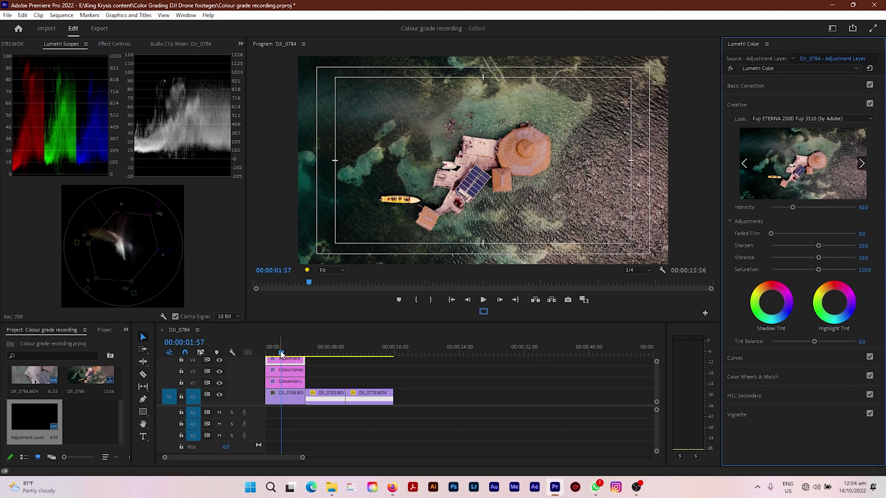
Step: Play the sequence from the beginning to review the creative look on the first clip
left_click(250, 362)
key("Home")
key("space")
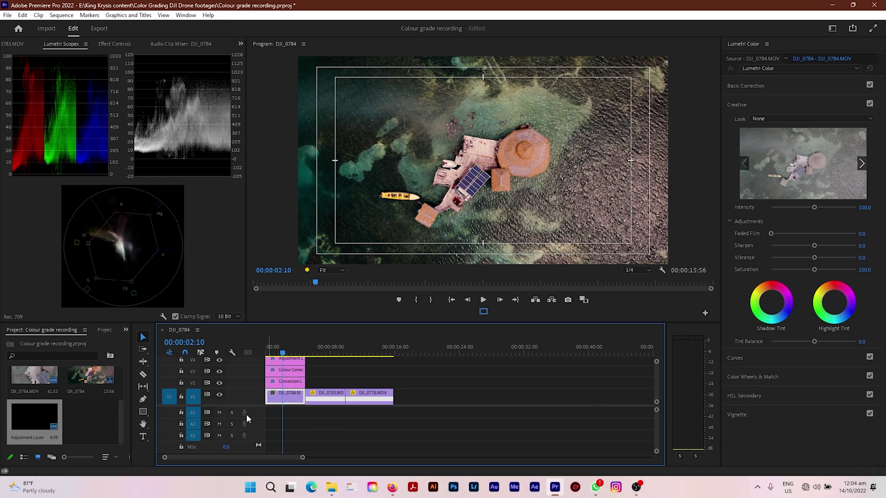
Step: Reduce the program preview zoom to 10% and draw a rectangle about 2300 by 1500 pixels extending past the frame's lower-right corner
left_click_drag(251, 407, 251, 439)
left_click(286, 389)
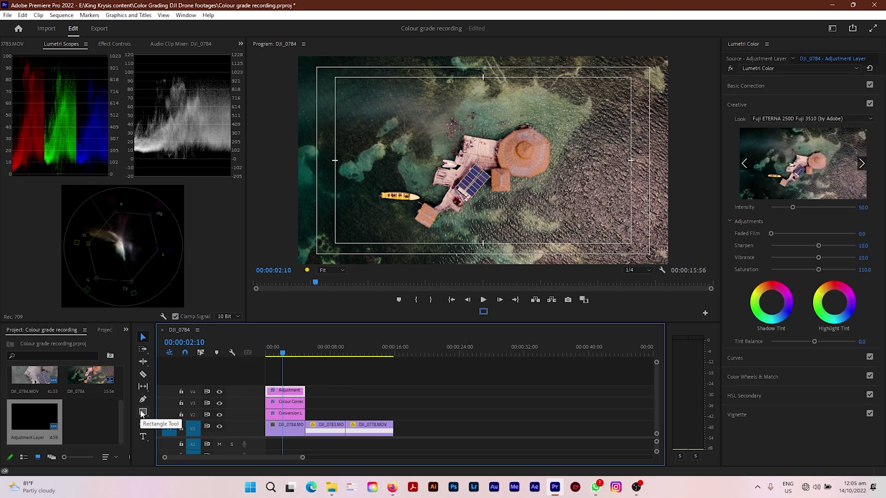
left_click(341, 271)
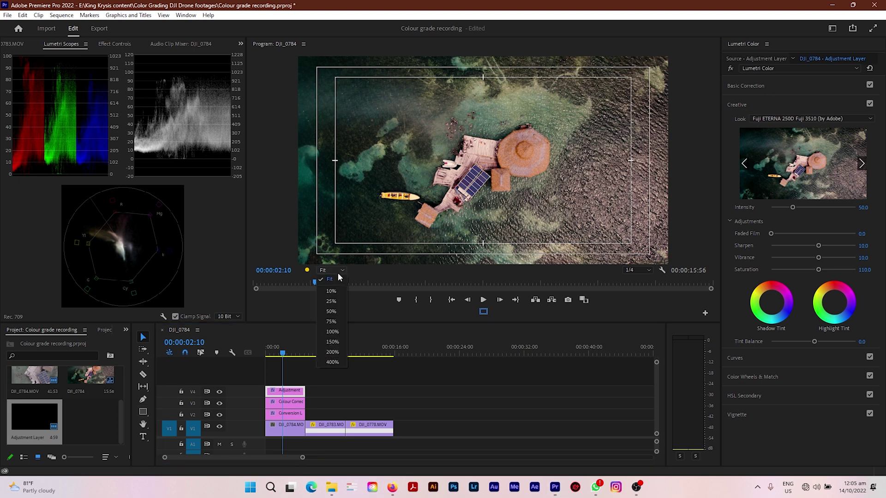
left_click(339, 301)
left_click(336, 273)
left_click(339, 293)
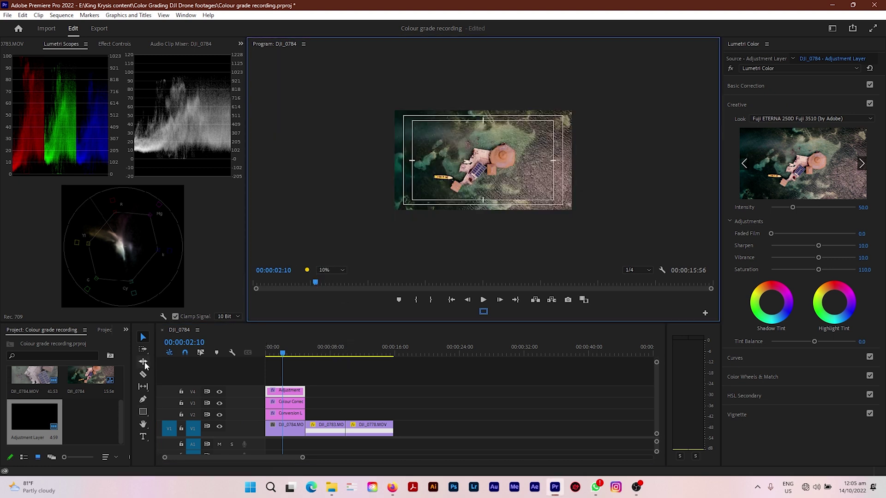
left_click(144, 412)
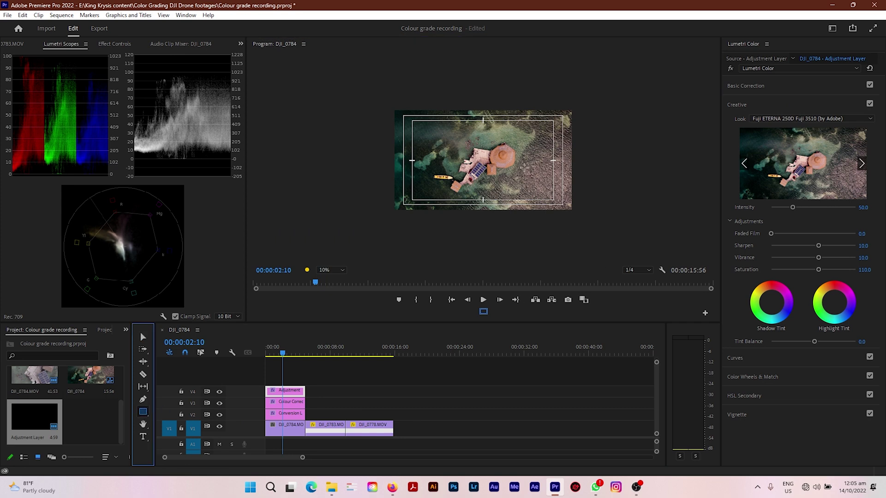
left_click_drag(521, 163, 626, 234)
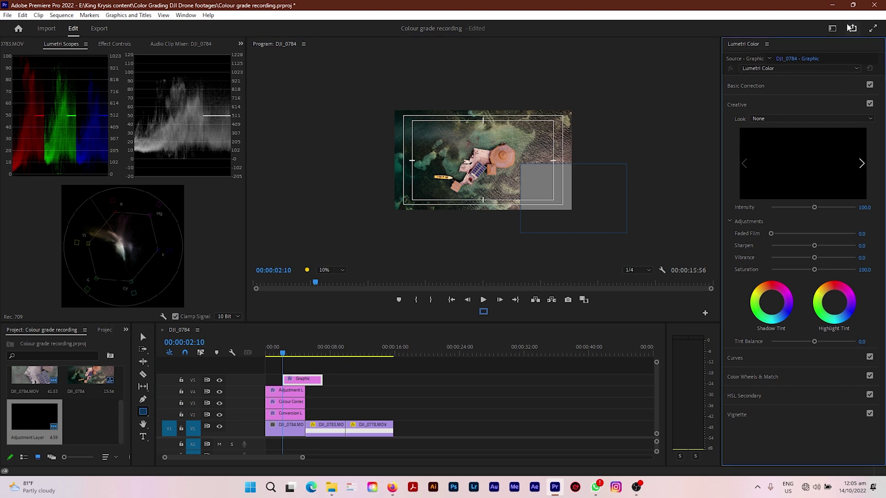
Step: Set the rectangle's fill to solid orange FF9600 and move it slightly down and left to about position 3740, 1980
left_click(832, 28)
left_click(787, 251)
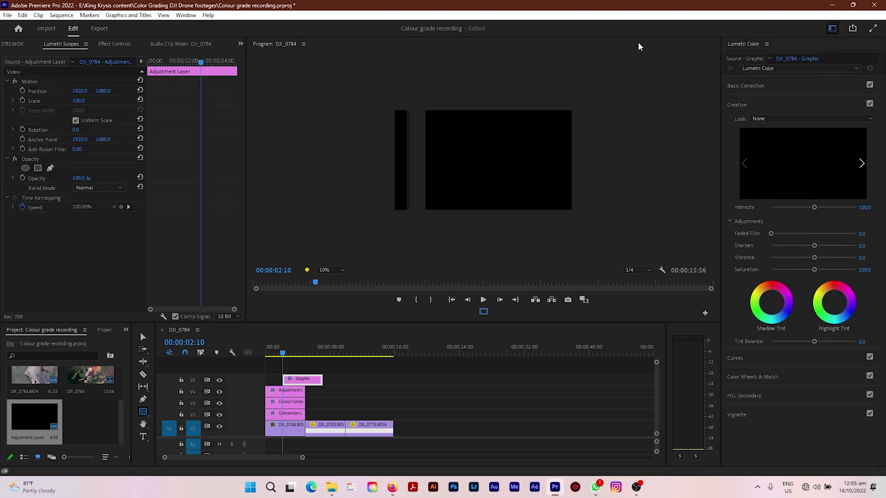
left_click(778, 276)
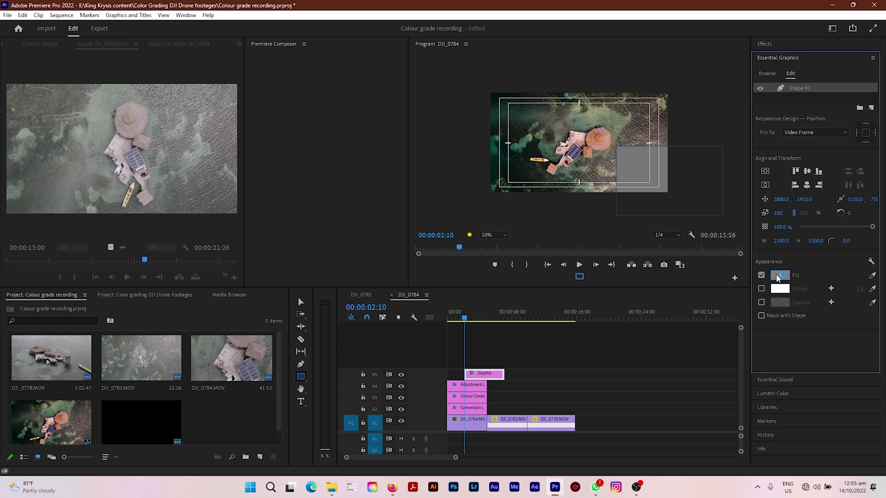
left_click(461, 201)
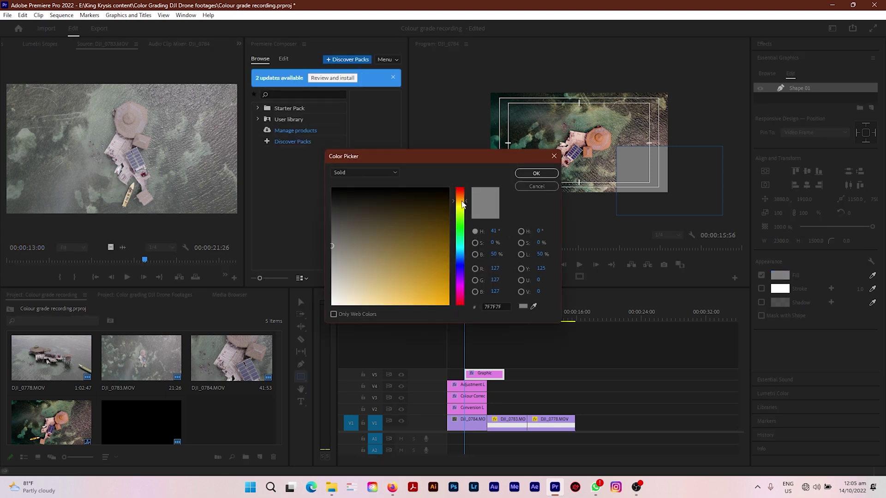
left_click_drag(428, 269, 468, 324)
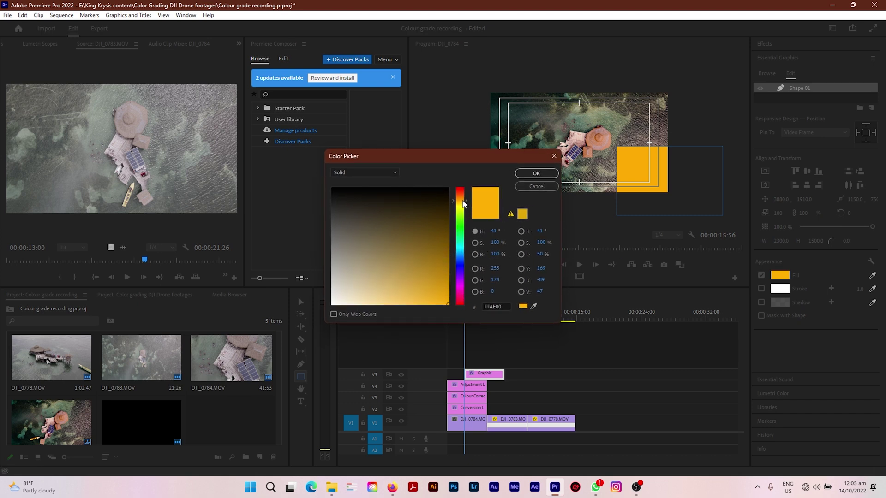
left_click(462, 200)
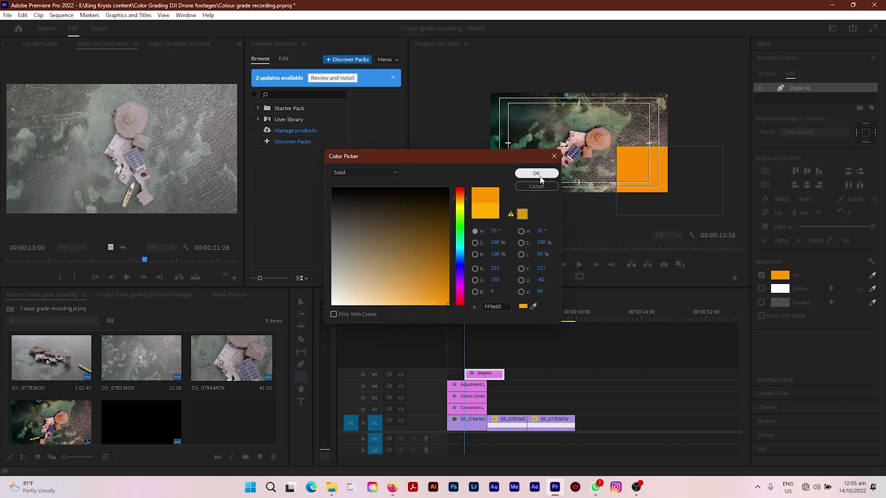
left_click(536, 173)
key("v")
mouse_move(640, 165)
left_mouse_down()
mouse_move(624, 174)
mouse_move(638, 165)
left_mouse_up()
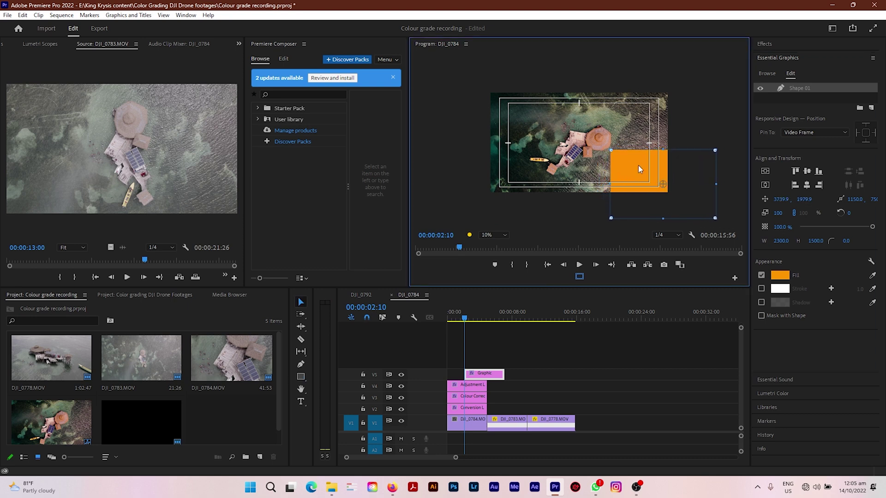
Step: Apply Gaussian Blur with a Blurriness of 1462 to the V5 graphic and align its clip with the start of the sequence
left_click(780, 44)
left_click(789, 57)
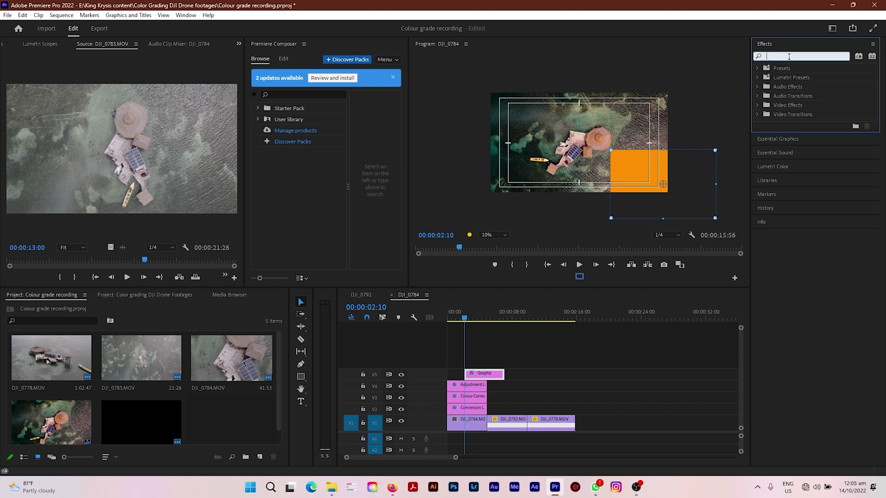
type("gaus")
left_click_drag(799, 151, 488, 373)
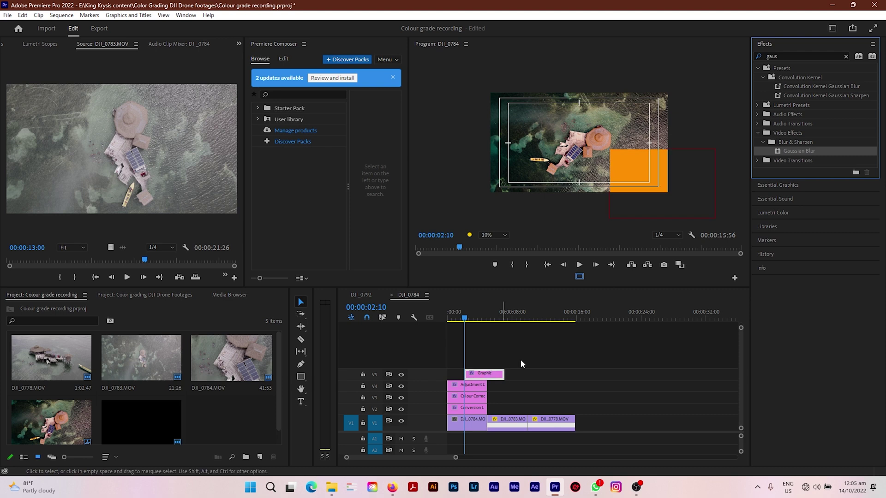
left_click(4, 45)
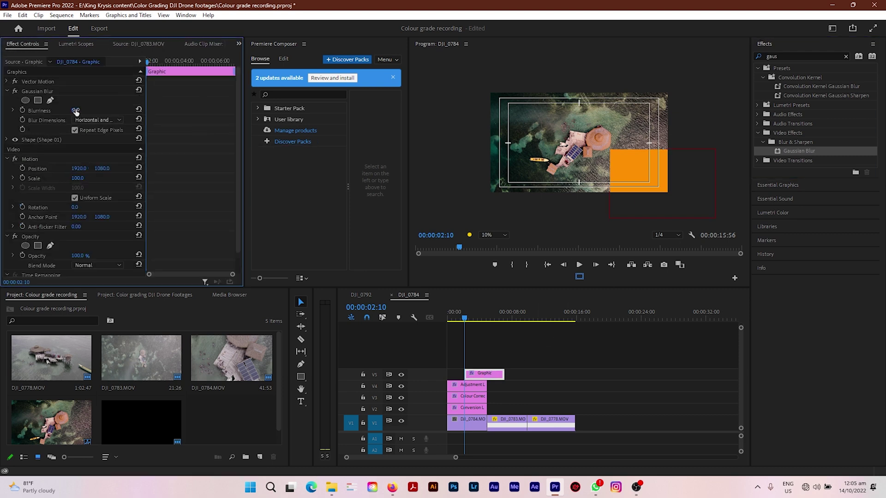
left_click_drag(74, 111, 125, 110)
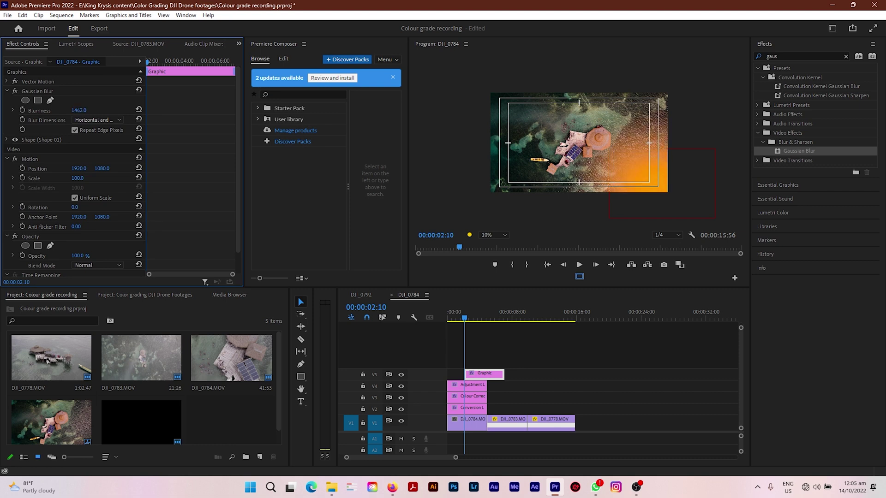
left_click_drag(484, 373, 467, 374)
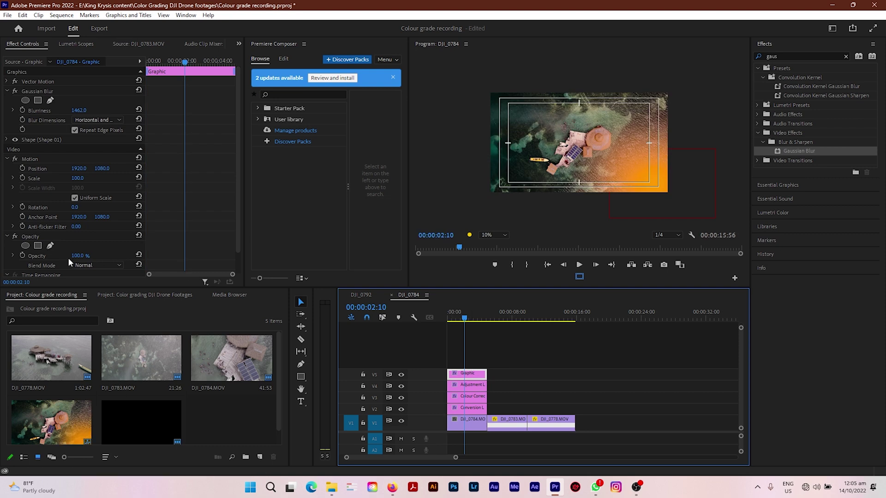
Step: Set the V5 graphic's blend mode to Soft Light and its opacity to 30%
left_click(97, 266)
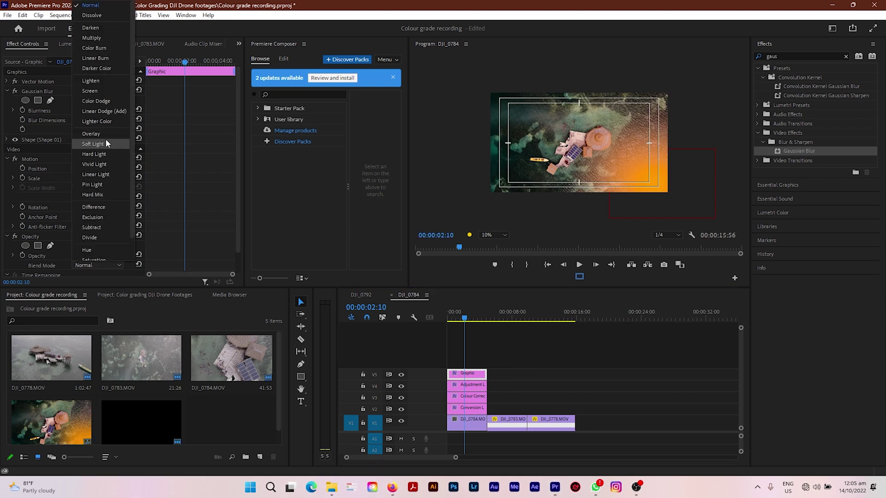
left_click(94, 144)
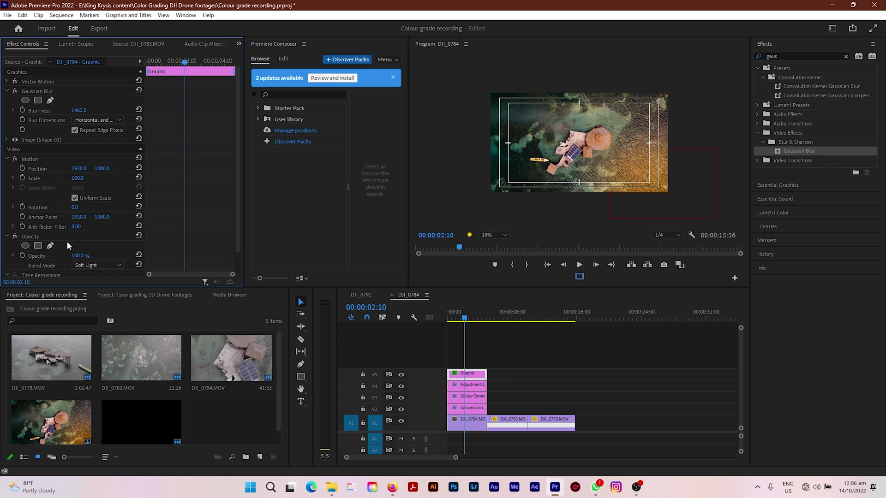
scroll(70, 243, "down", 1)
left_click(81, 233)
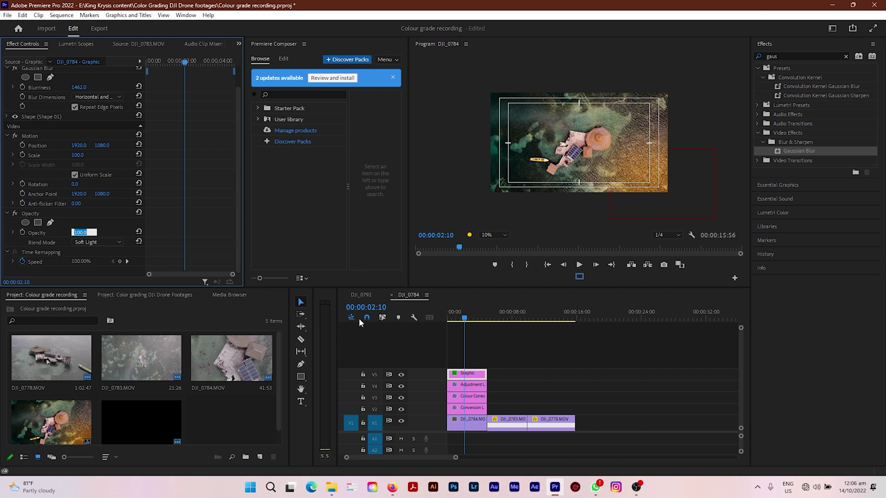
type("30")
key("Return")
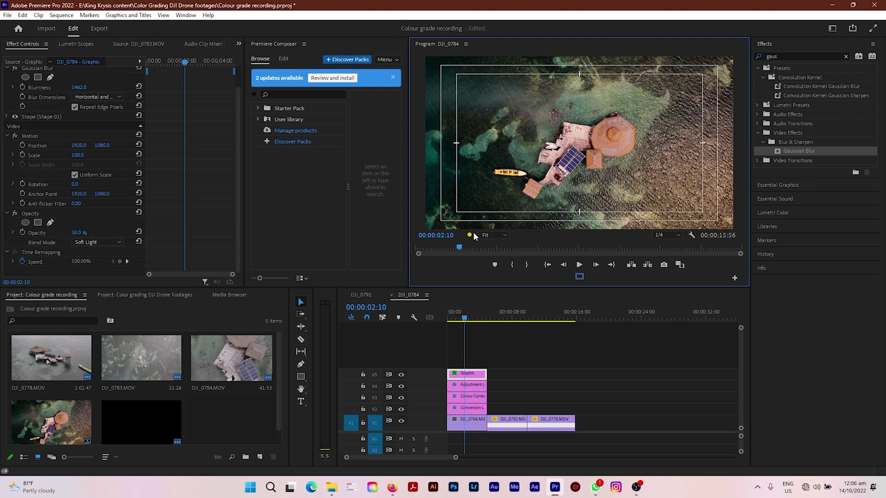
Step: Play back the first clip to review the blurred orange glow, and save the project
left_click(424, 322)
key("space")
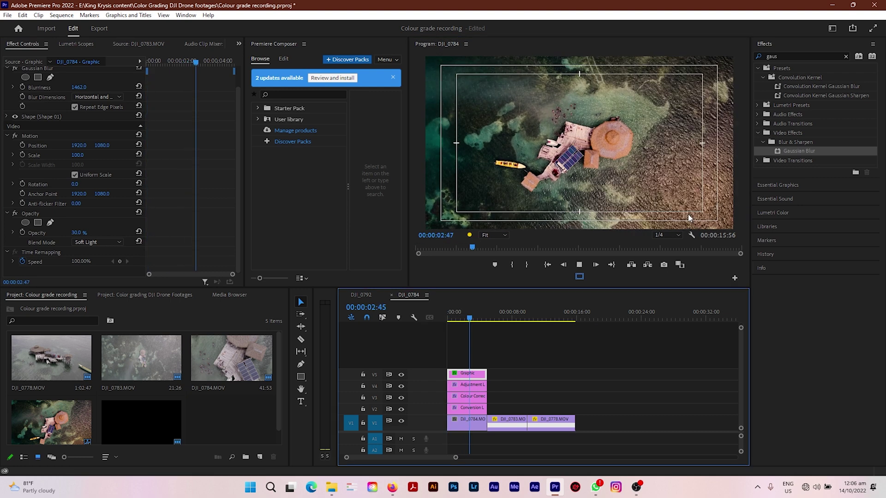
key("space")
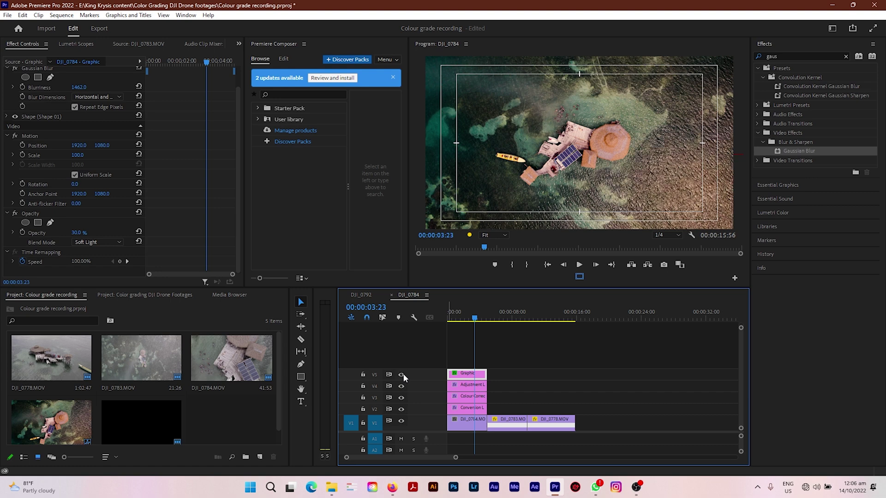
key("ctrl+s")
left_click(547, 265)
key("space")
key("space")
left_click_drag(454, 319, 429, 323)
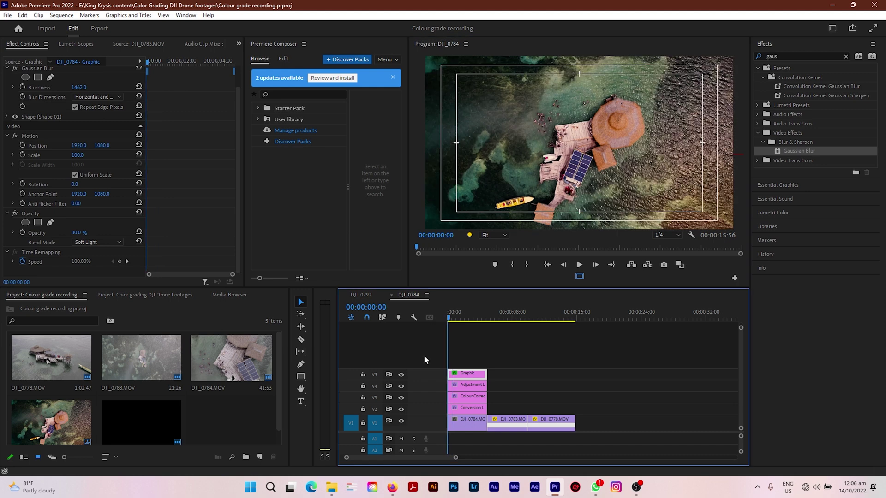
Step: Hide tracks V2 to V5 and play the first clip from the beginning to review the ungraded footage
left_click_drag(403, 411, 402, 374)
left_click(551, 265)
key("space")
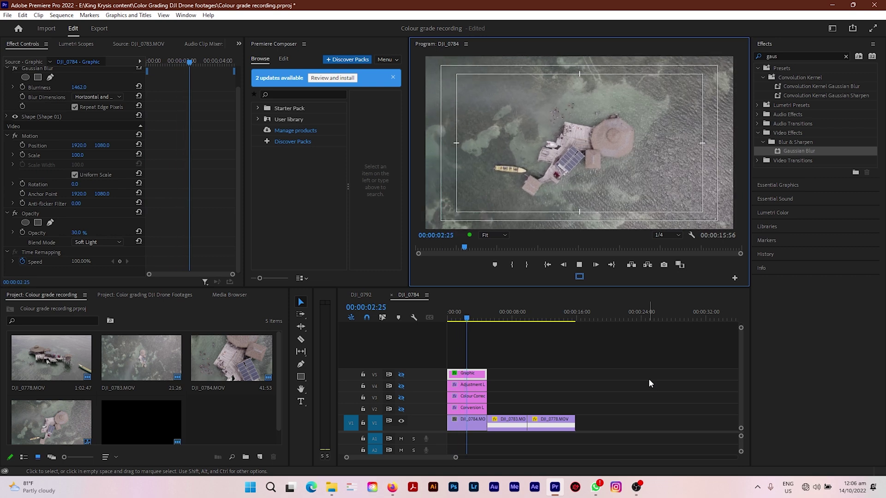
key("space")
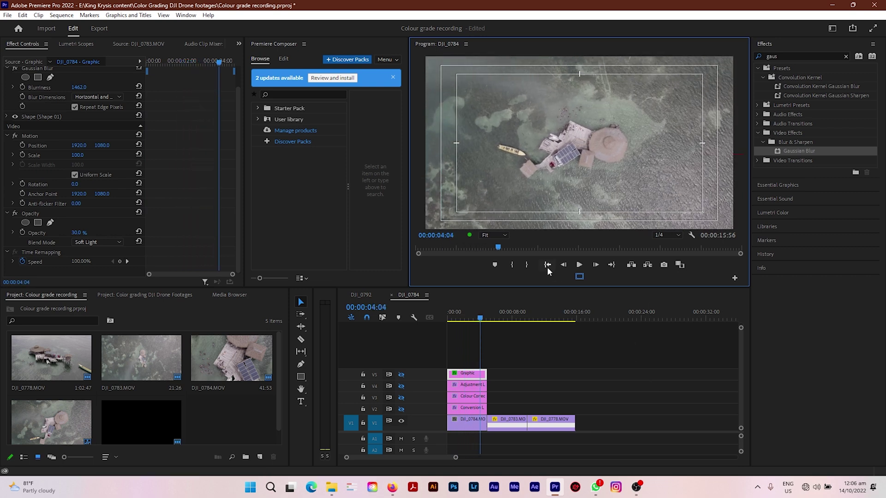
Step: Show only the V2 Conversion LUT layer over the footage and play the first clip from the beginning
left_click(548, 266)
left_click(401, 409)
left_click(547, 265)
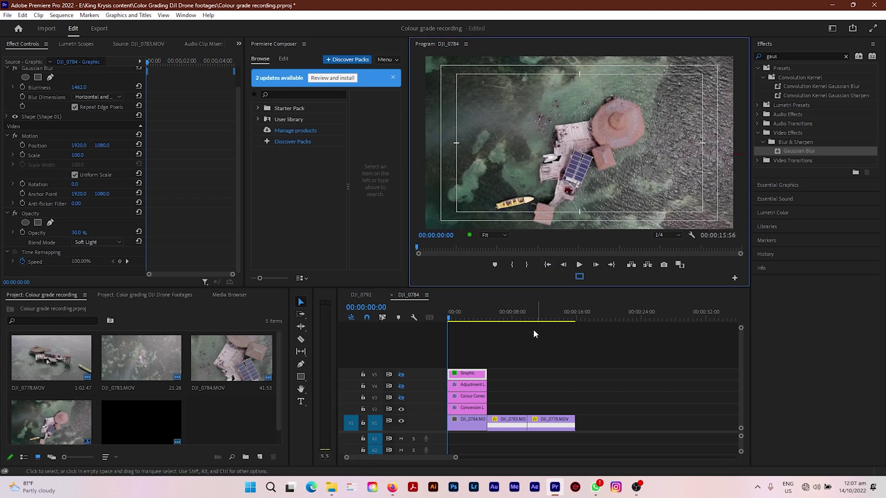
left_click(477, 411)
key("space")
key("space")
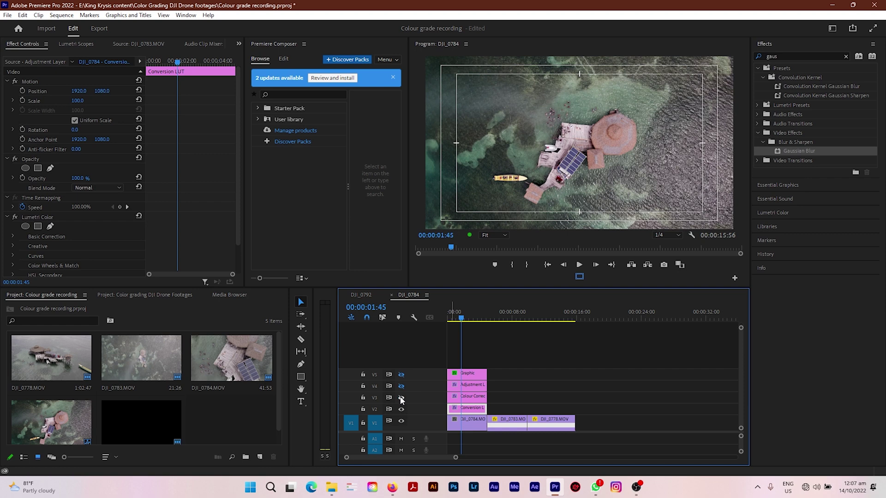
Step: Show the V3 colour correction and V4 creative look layers again and play the first clip from the beginning
left_click(401, 398)
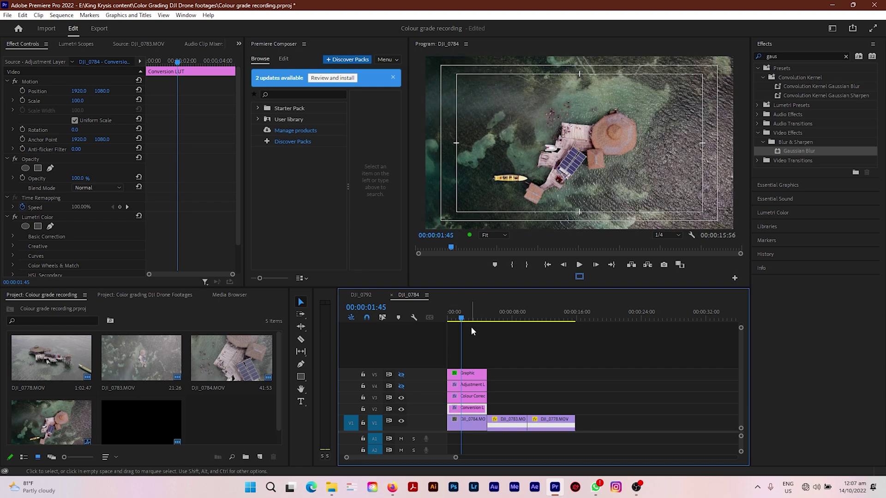
left_click(467, 384)
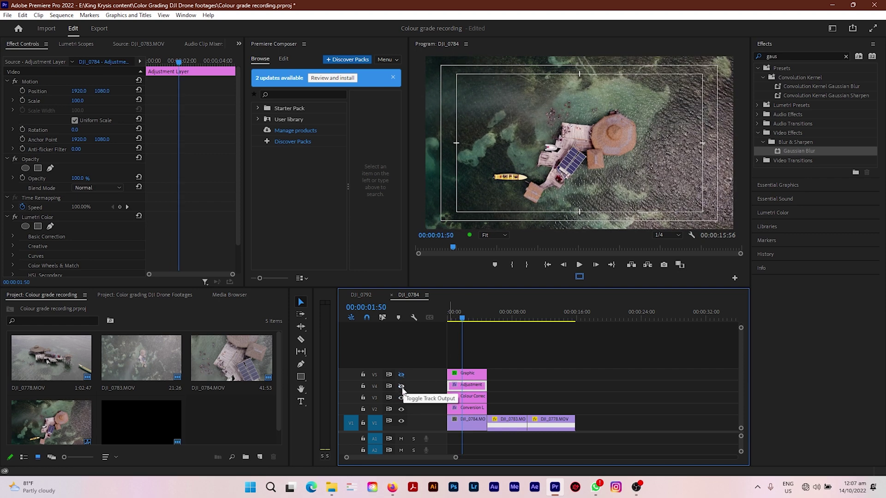
key("Home")
key("space")
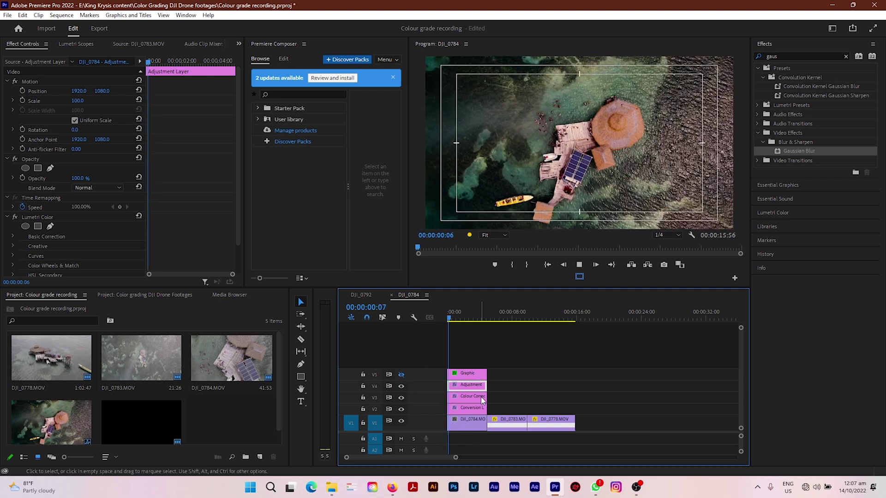
Step: Show the V5 graphic track again and play the sequence from the beginning with all layers enabled
left_click(475, 374)
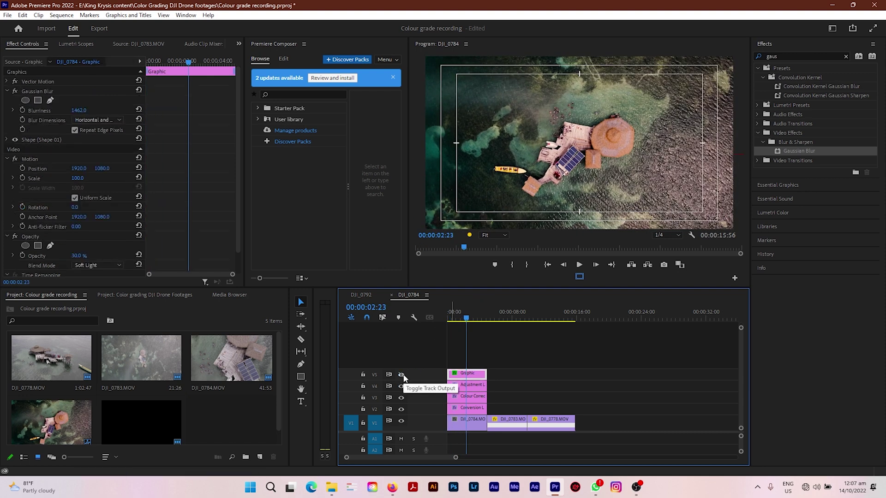
key("Home")
key("space")
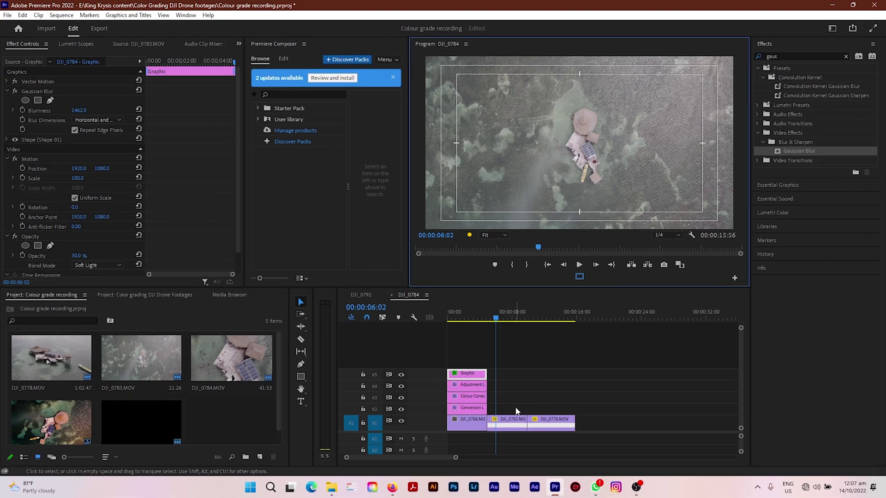
Step: Duplicate the first clip's four grading layers on V2 to V5 so the copies sit directly above the DJI_0783.MOV clip
left_click_drag(516, 411, 507, 375)
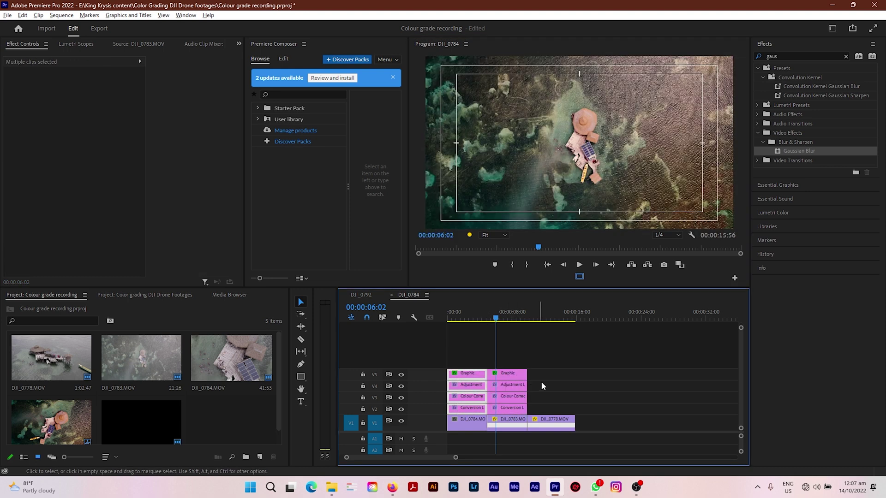
left_click(551, 395)
left_click_drag(549, 405, 524, 385)
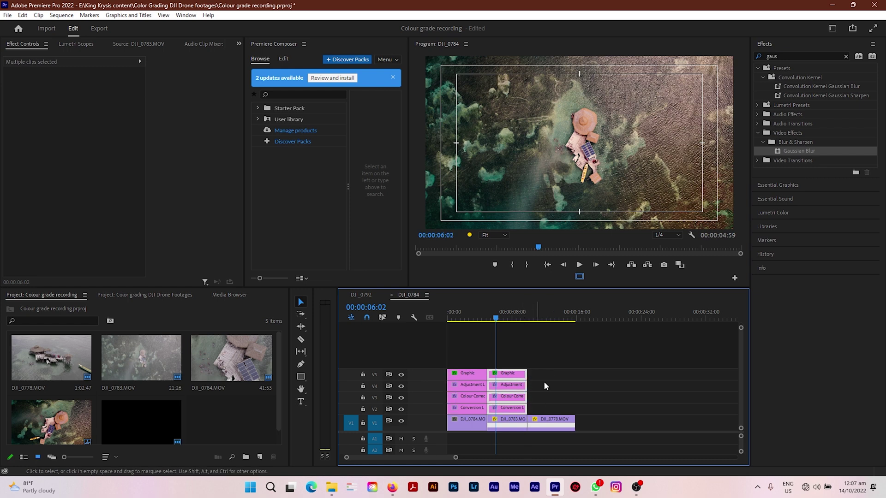
left_click(558, 382)
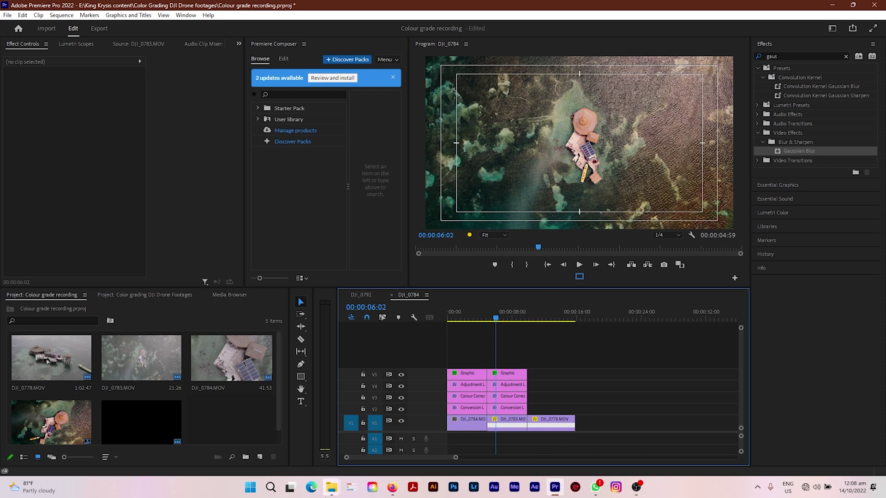
Step: Move the duplicated V5 graphic's rectangle so its orange glow falls on the upper-right corner of the second clip's frame
left_click(500, 415)
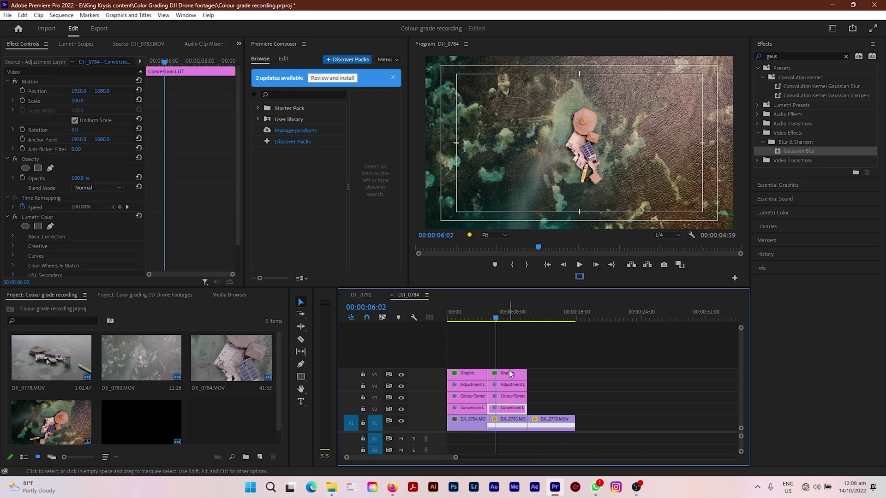
left_click(513, 388)
left_click(514, 395)
left_click(515, 407)
left_click(509, 376)
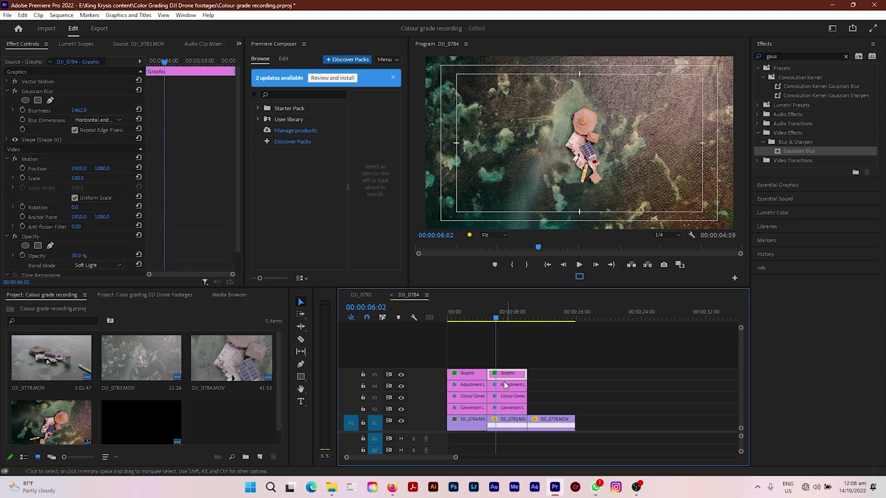
left_click(685, 213)
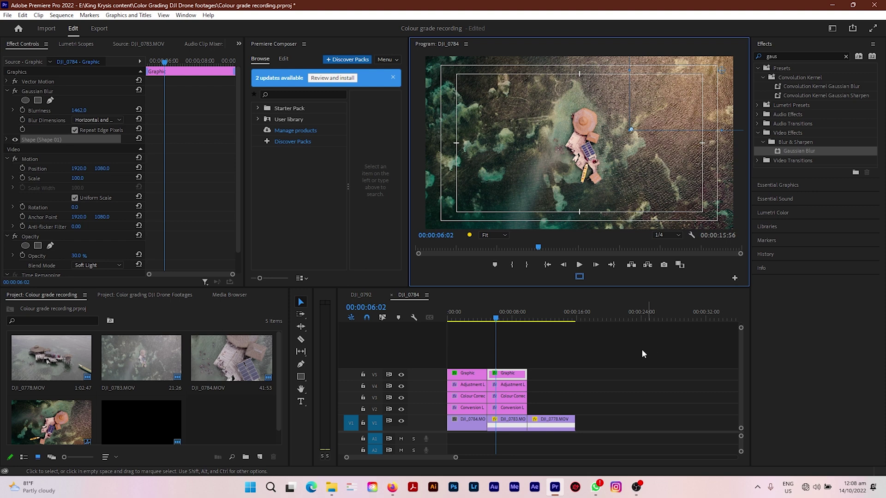
Step: Play the sequence from the beginning to review the grade and glow on the first two clips
left_click(580, 351)
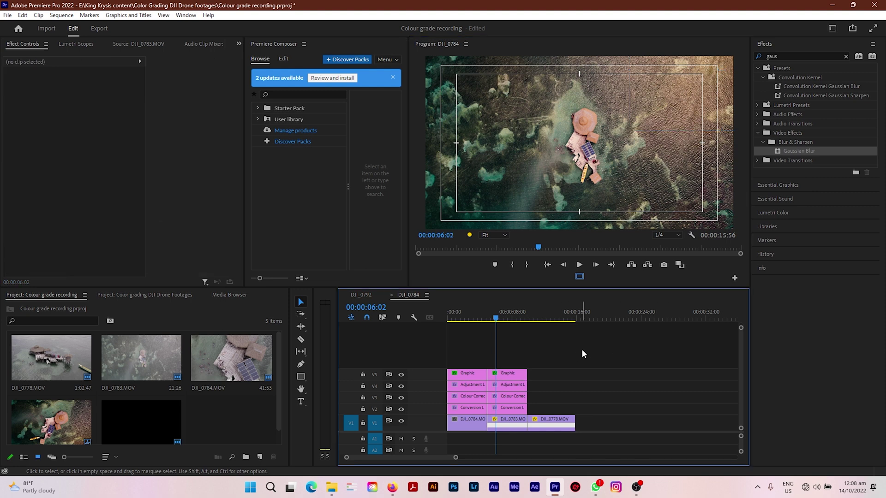
left_click(548, 265)
key("space")
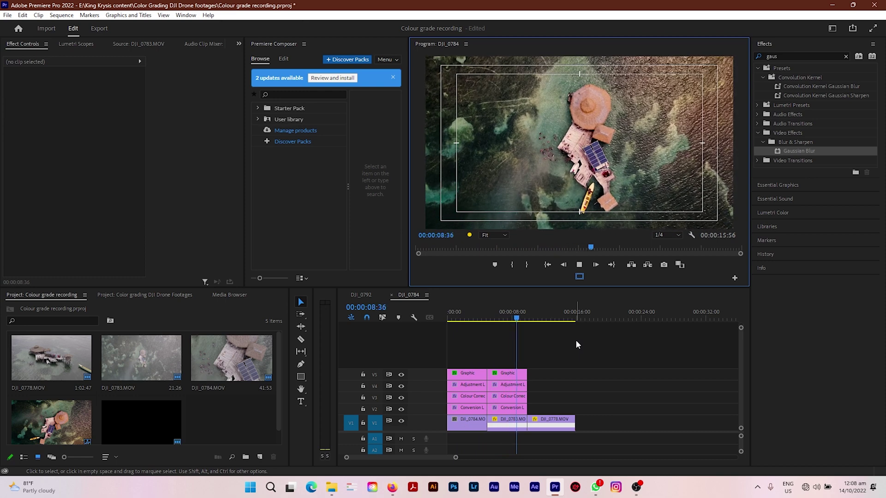
Step: In the Color workspace, set Highlights to -22.8 on the second clip's Conversion LUT layer and save the project
key("space")
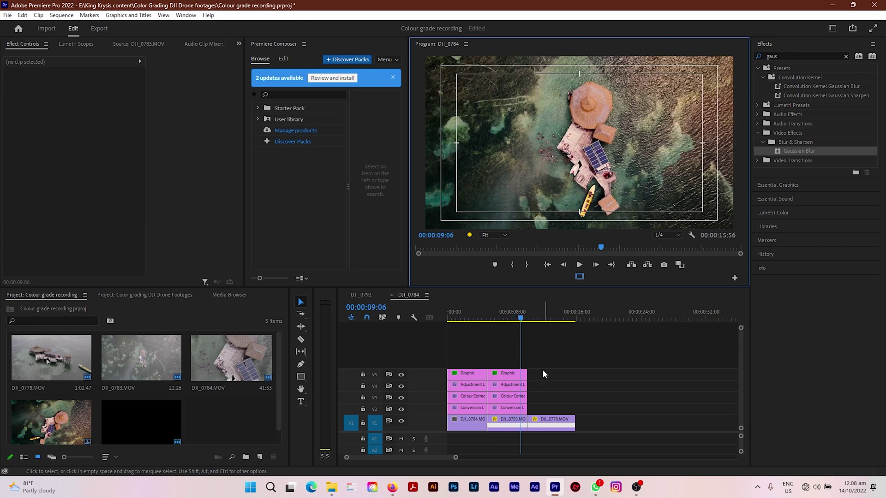
left_click(510, 411)
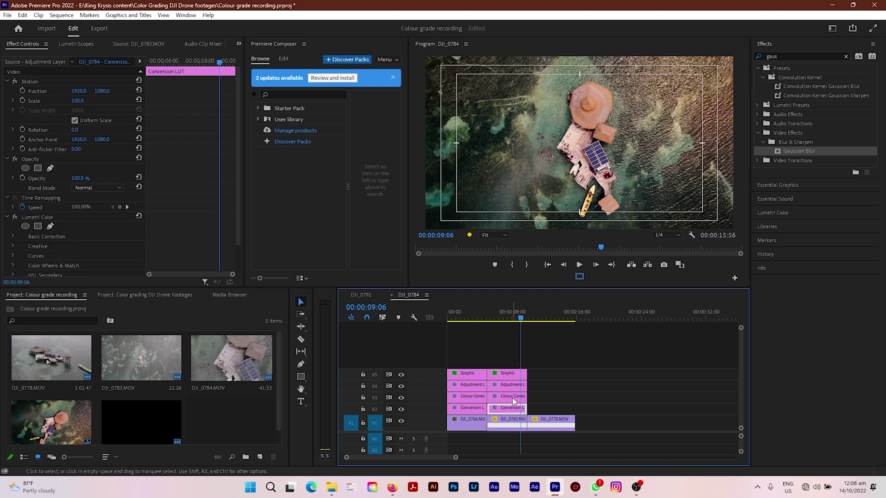
left_click(832, 29)
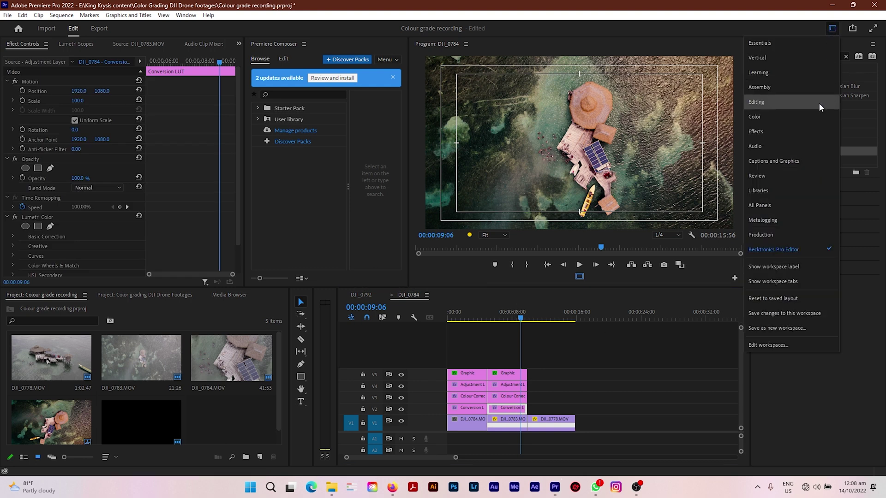
left_click(794, 120)
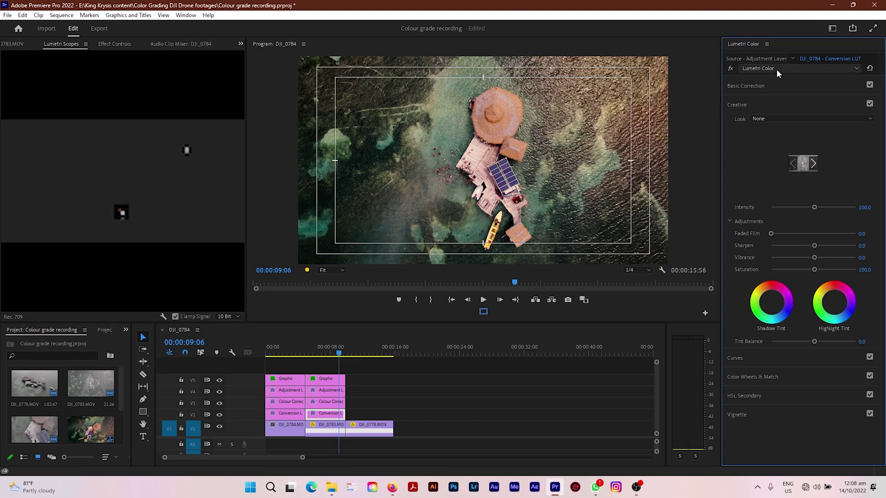
left_click(774, 85)
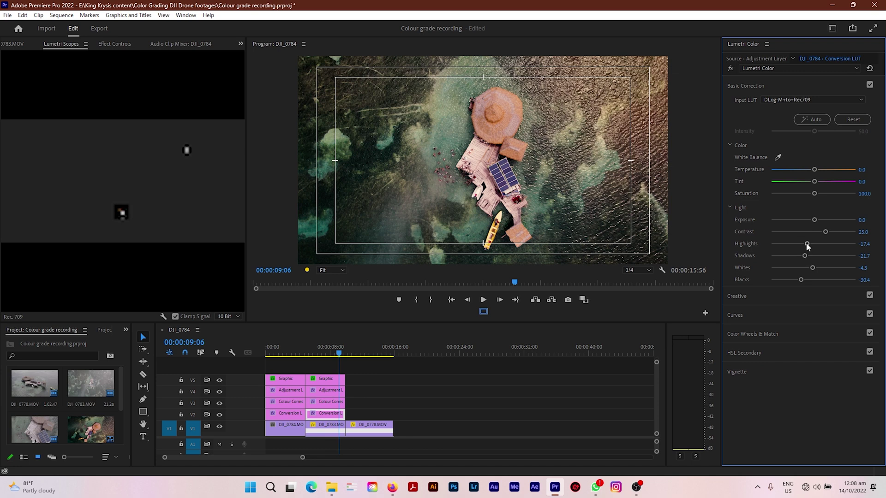
left_click_drag(807, 247, 803, 246)
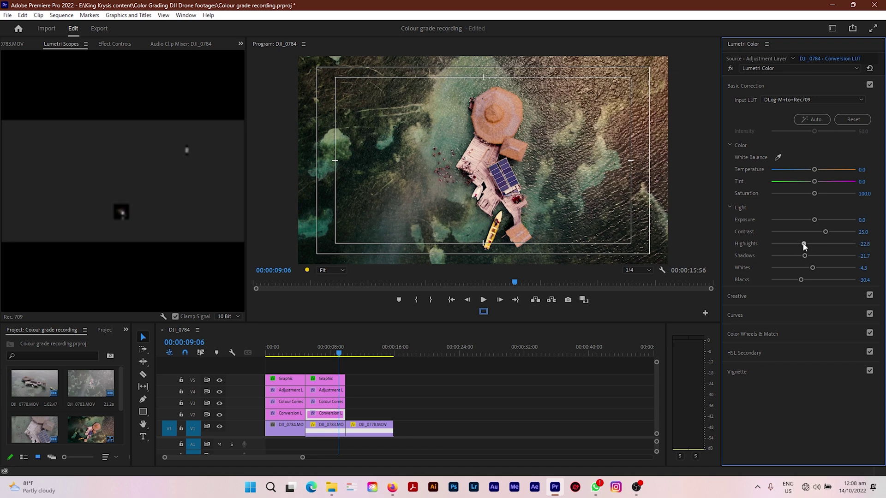
key("ctrl+s")
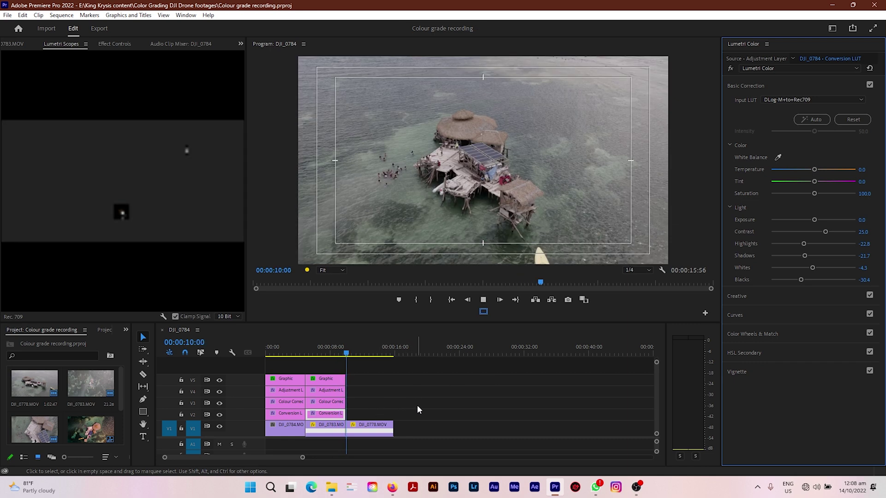
Step: Duplicate the second clip's four grading layers above DJI_0778.MOV on V2 to V5 and extend the copies to that clip's end
left_click(376, 429)
left_click_drag(374, 416, 355, 399)
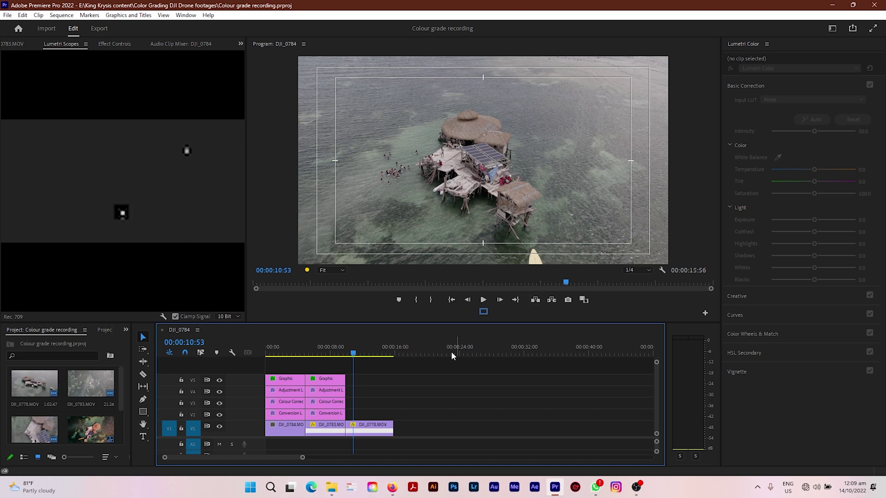
left_click_drag(381, 418, 371, 380)
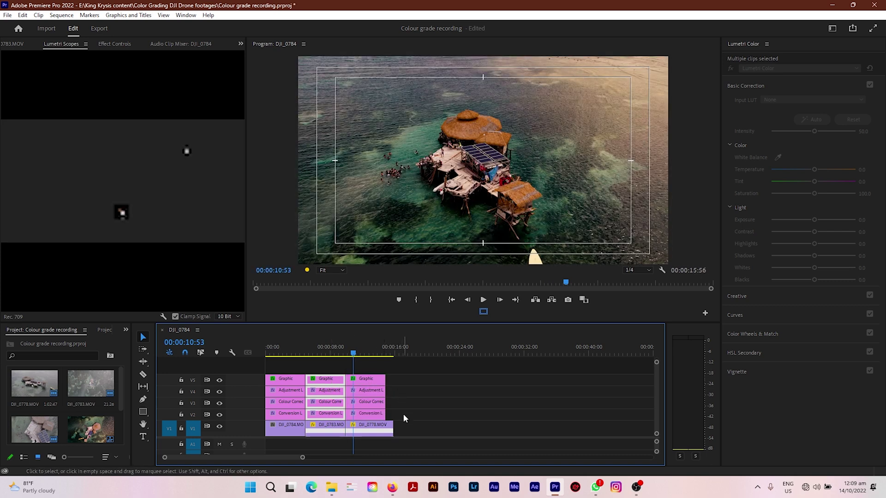
left_click_drag(385, 390, 393, 391)
left_click(434, 401)
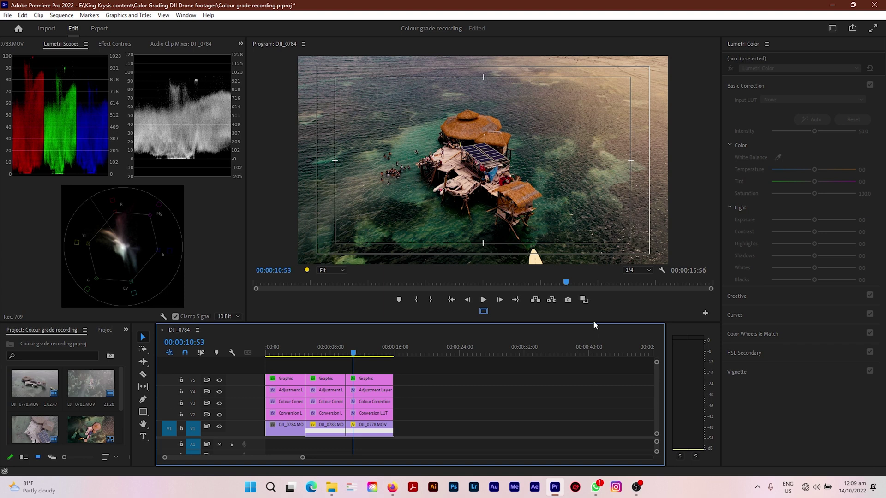
Step: Set the third clip's Conversion LUT layer to Highlights -17.4, Shadows 13.0, Whites 12.0 and Blacks -1.1, comparing with V2 hidden and shown
left_click(373, 413)
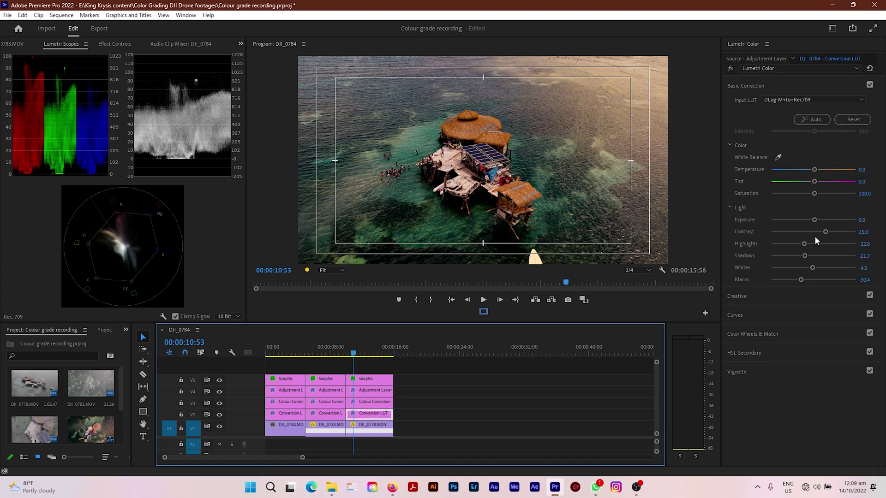
left_click_drag(805, 244, 812, 279)
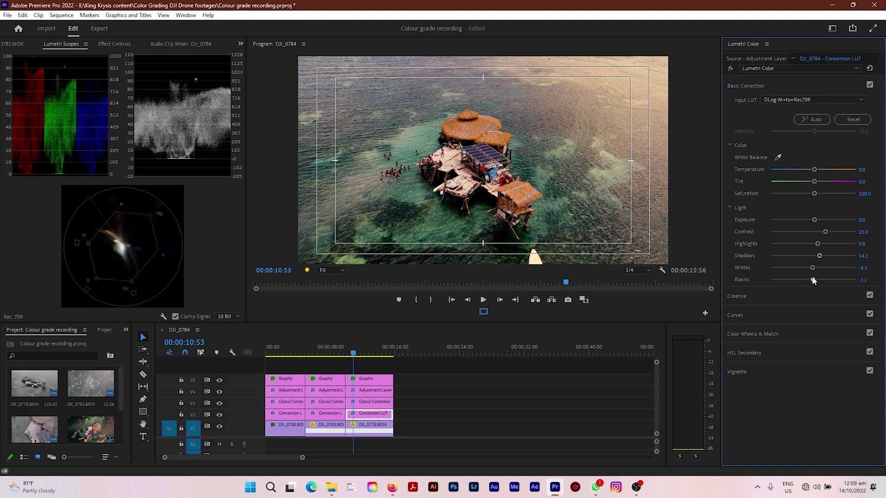
left_click_drag(817, 244, 814, 244)
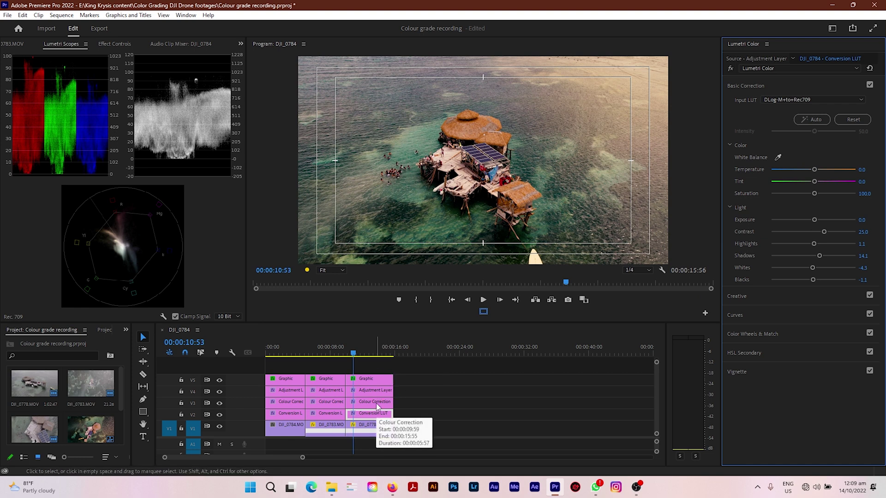
left_click_drag(815, 246, 818, 268)
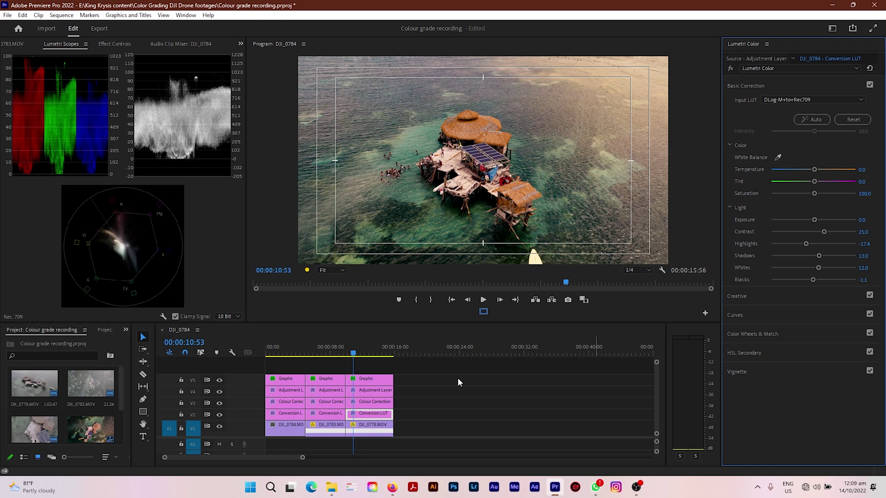
left_click(219, 415)
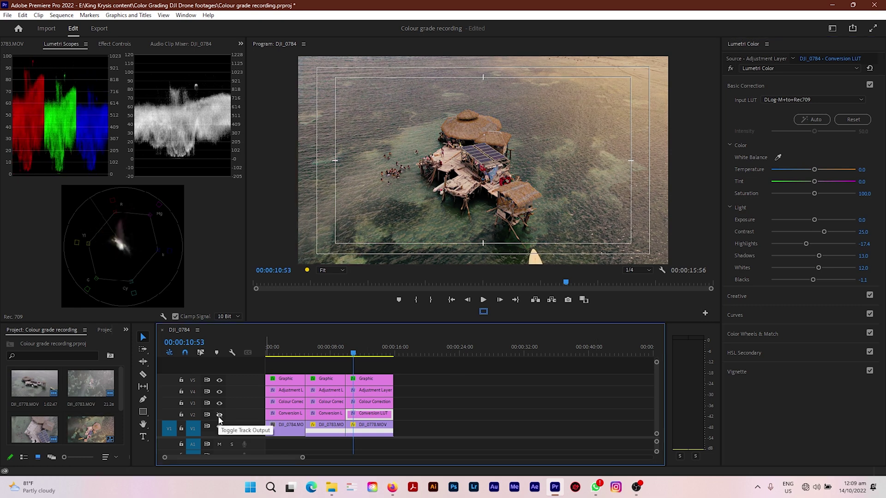
left_click(219, 414)
Step: On the third clip's Colour Correction layer, lower the raised red and orange points of the Hue vs Sat curve to the centre line
left_click(380, 401)
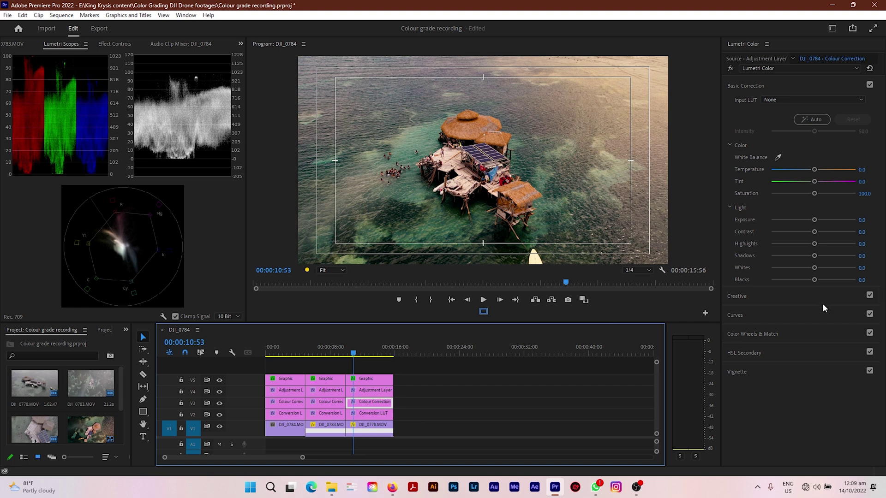
left_click(805, 312)
scroll(824, 295, "down", 3)
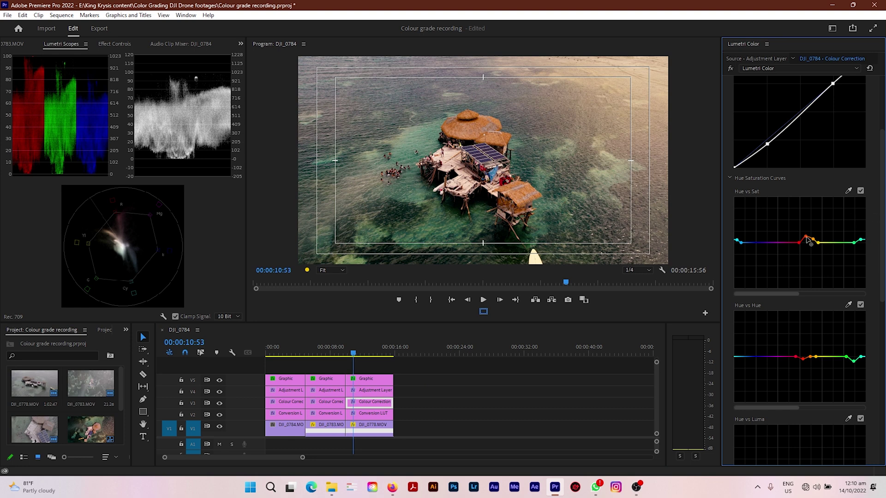
left_click_drag(806, 237, 805, 242)
left_click_drag(812, 239, 812, 244)
Step: Examine the Creative look and Color Wheels settings of the third clip's Adjustment Layer on V4
left_click(371, 388)
scroll(791, 161, "up", 5)
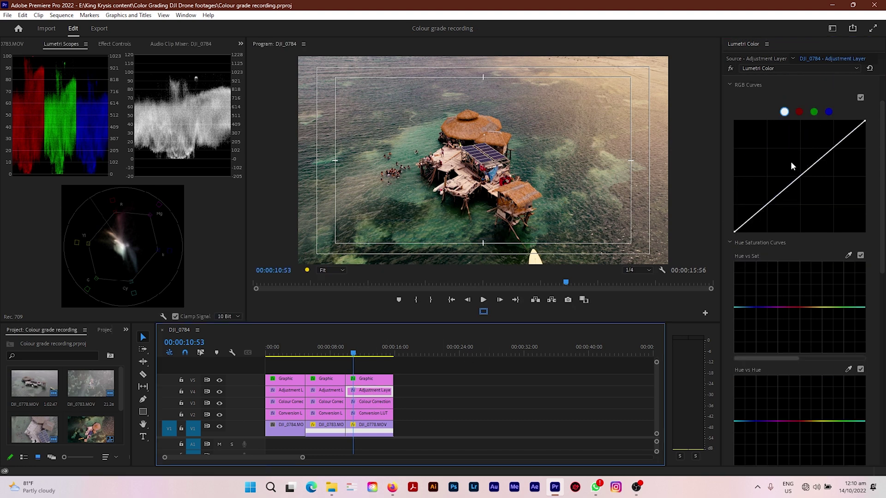
left_click(747, 104)
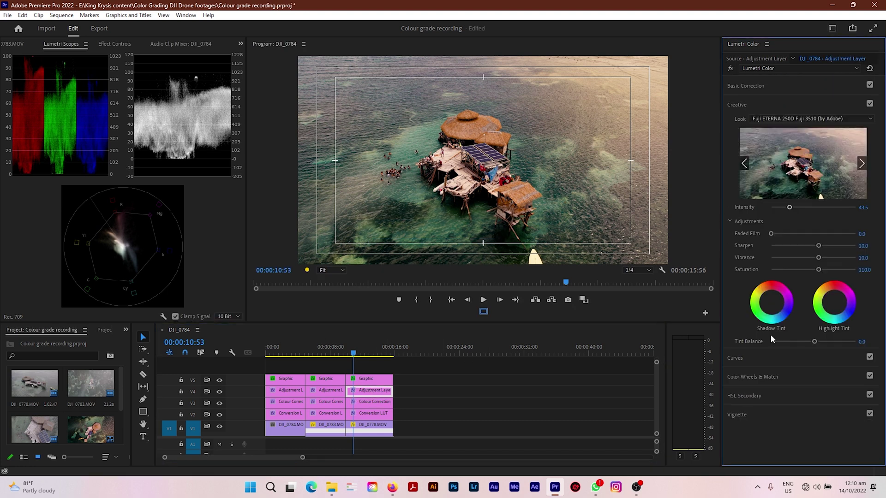
left_click(777, 377)
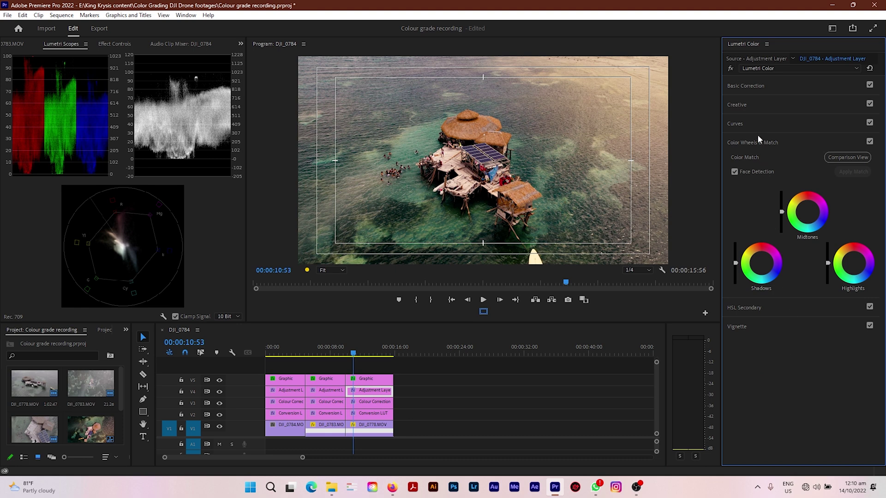
Step: Select the third clip's orange glow graphic in the frame's upper-right area and save the project
left_click(375, 380)
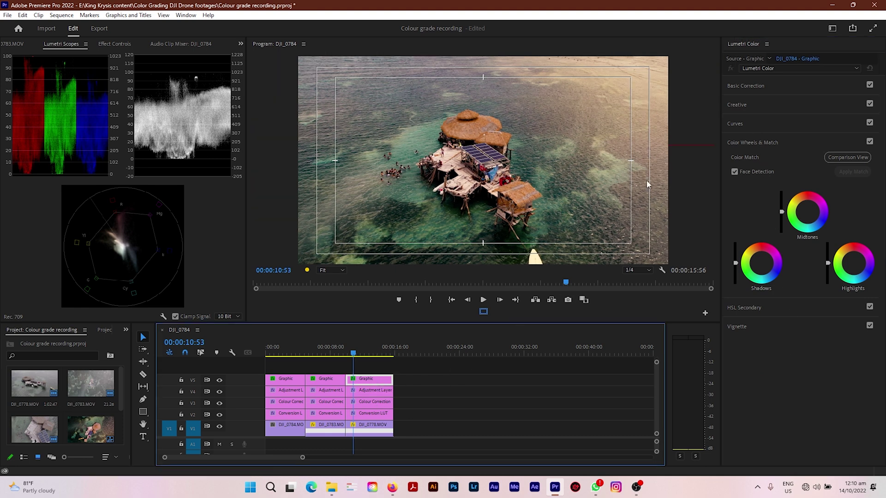
left_click(606, 128)
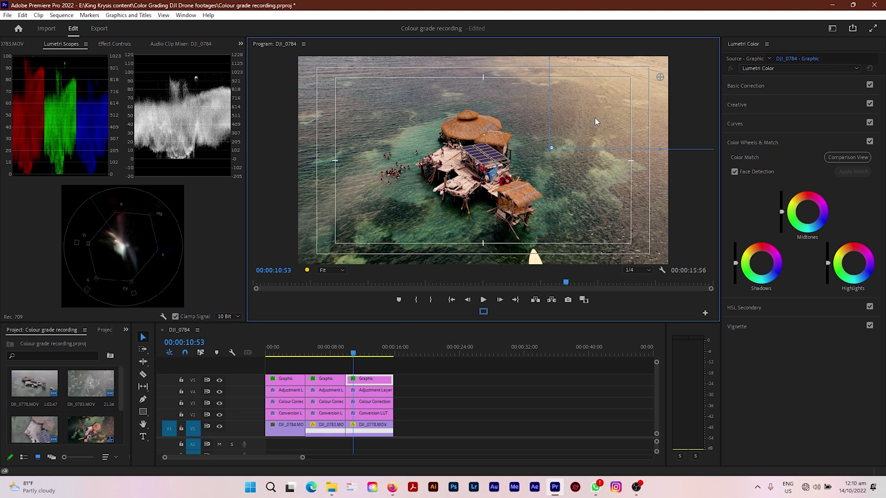
key("ctrl+s")
Step: Hide tracks V2 to V5 and play the ungraded third clip from near its beginning
left_click(373, 413)
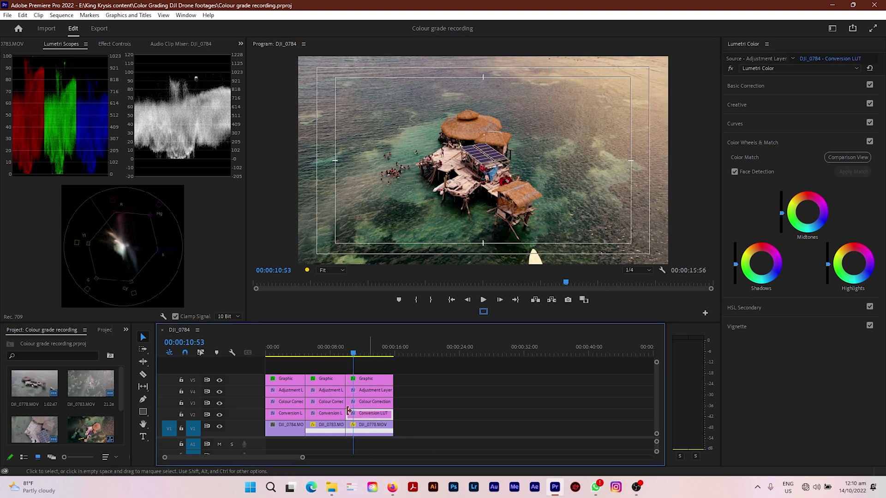
left_click(219, 414)
left_click(219, 403)
left_click(219, 392)
left_click(219, 380)
left_click(349, 357)
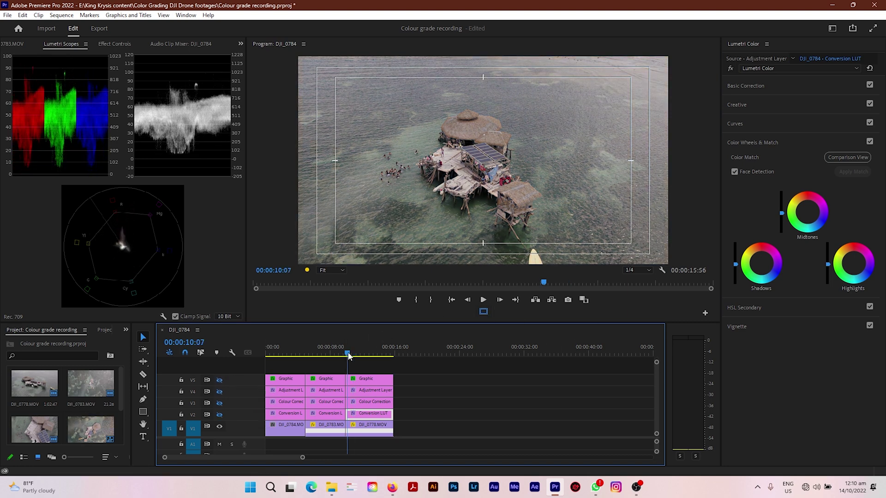
key("space")
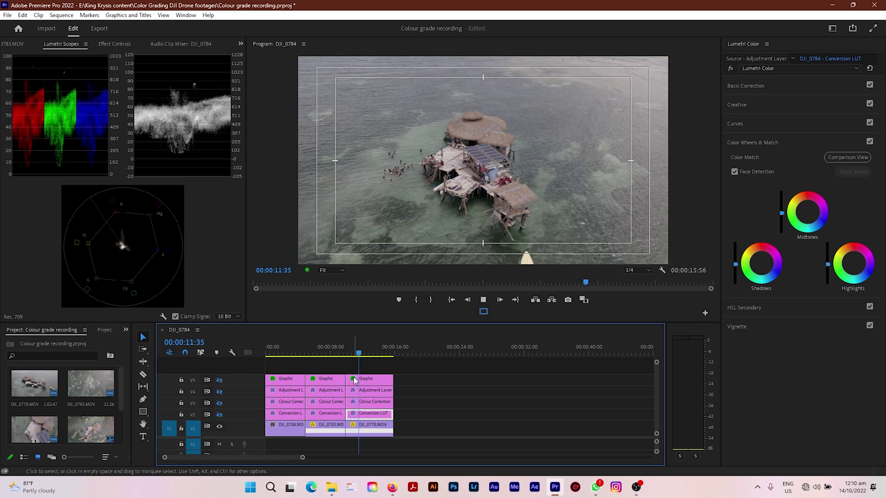
Step: Show tracks V2 to V5 again and return the playhead to the start of the sequence
left_click(220, 403)
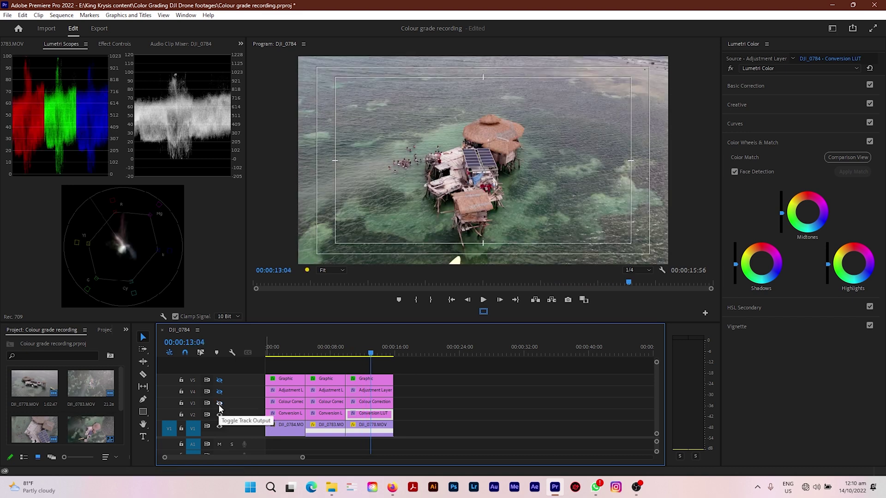
left_click(219, 391)
left_click(220, 379)
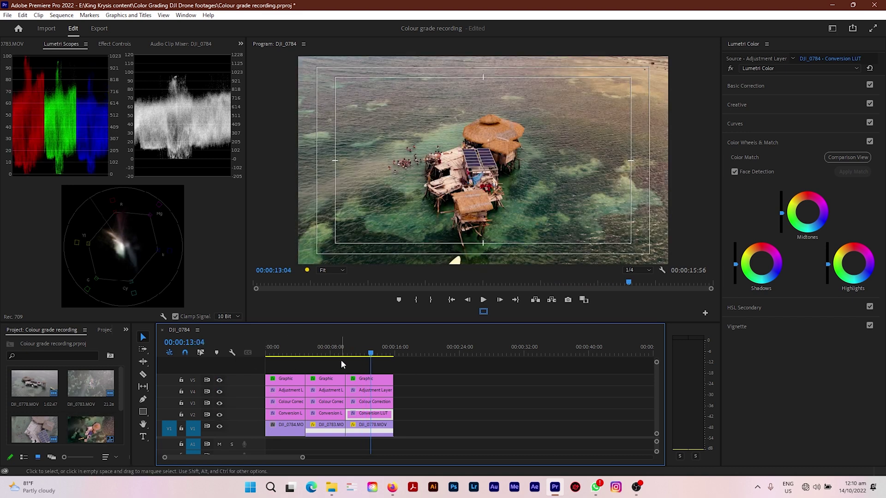
left_click(291, 283)
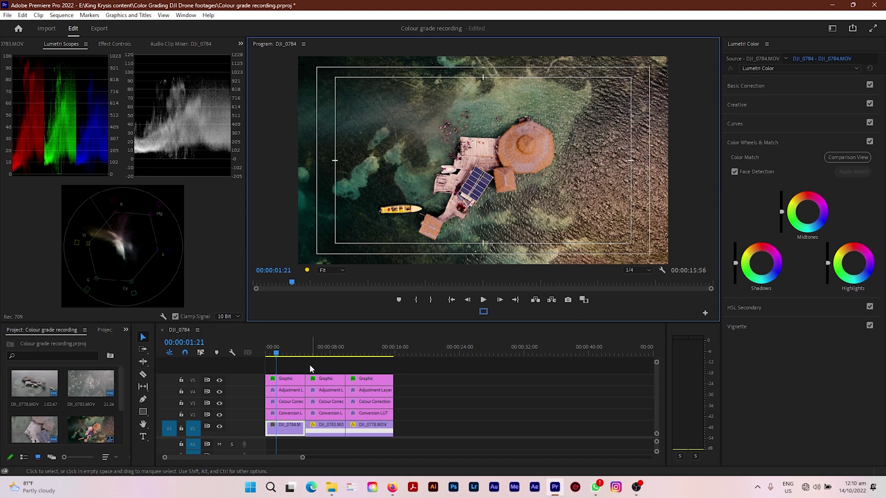
left_click_drag(287, 356, 259, 354)
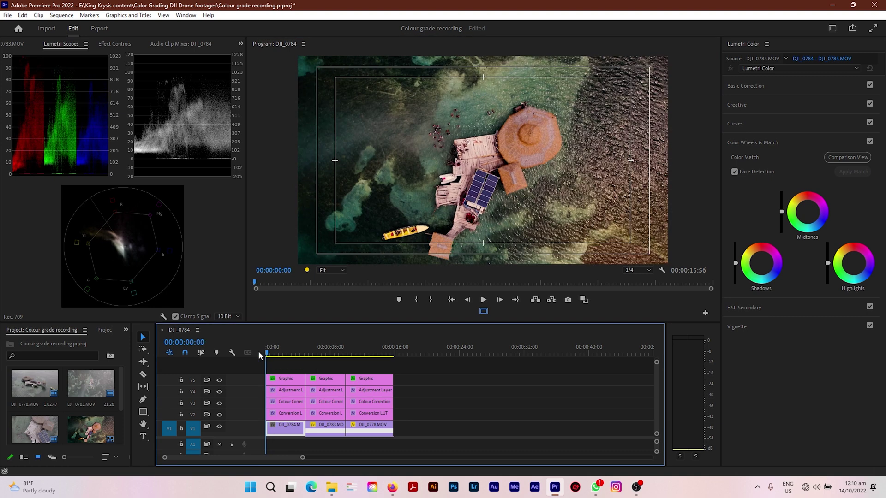